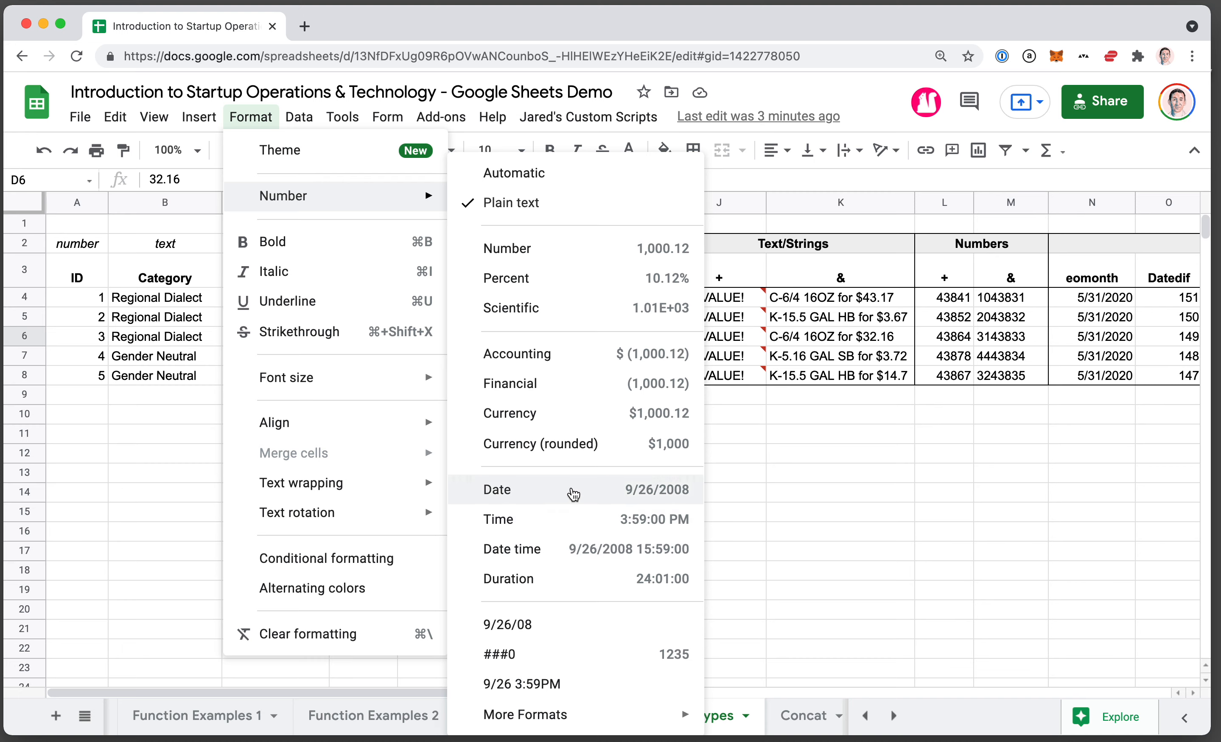
Leave the number format list and review the data types and sample values of the ID, Category and Package columns.
left_click(571, 490)
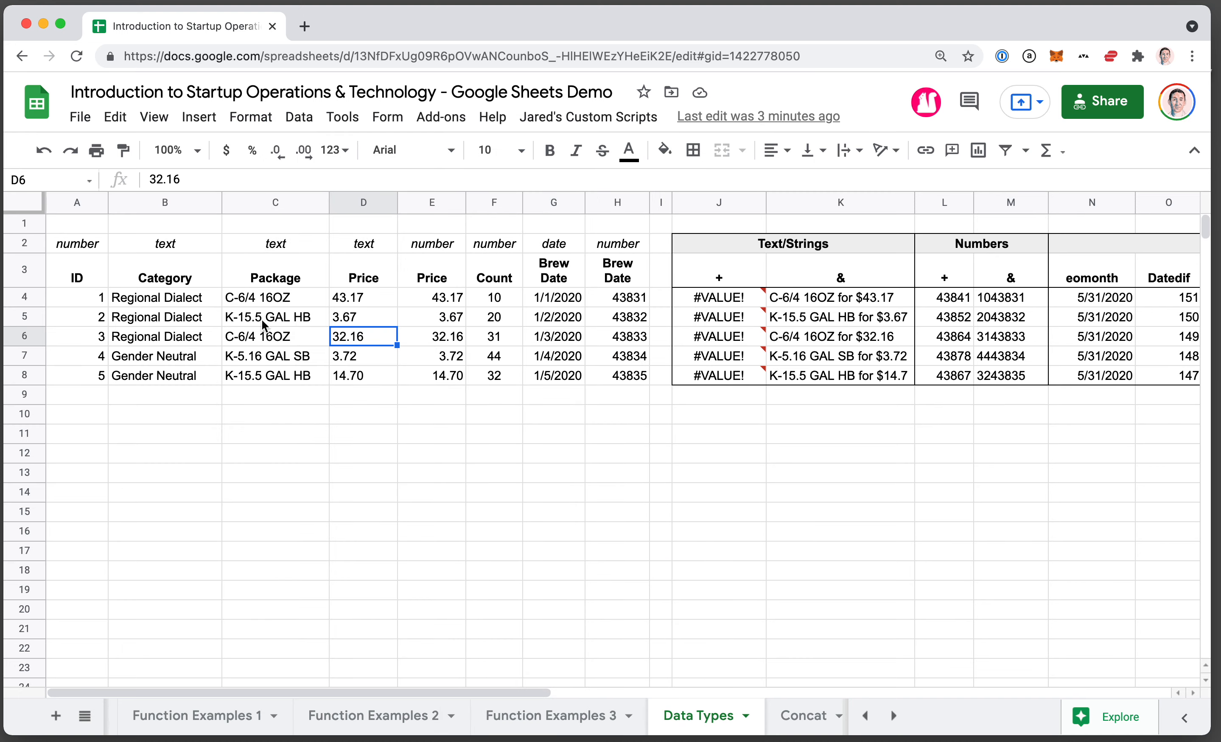
left_click(88, 300)
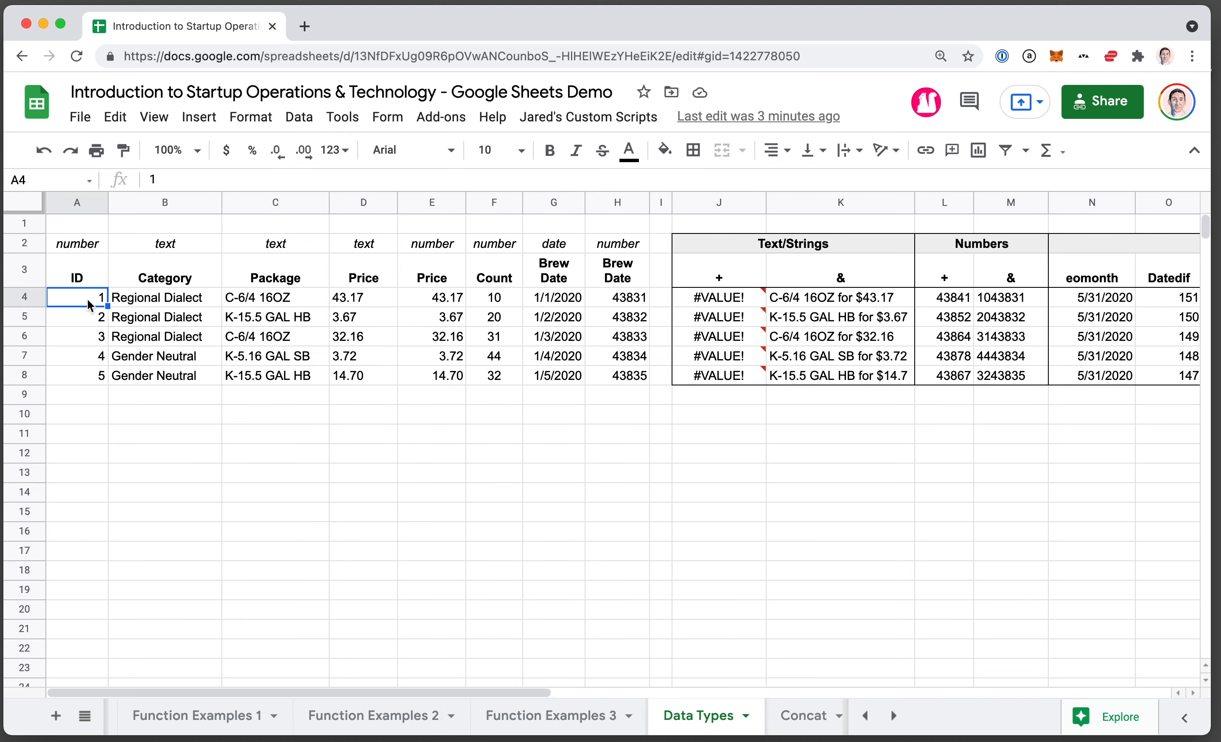
left_click(178, 246)
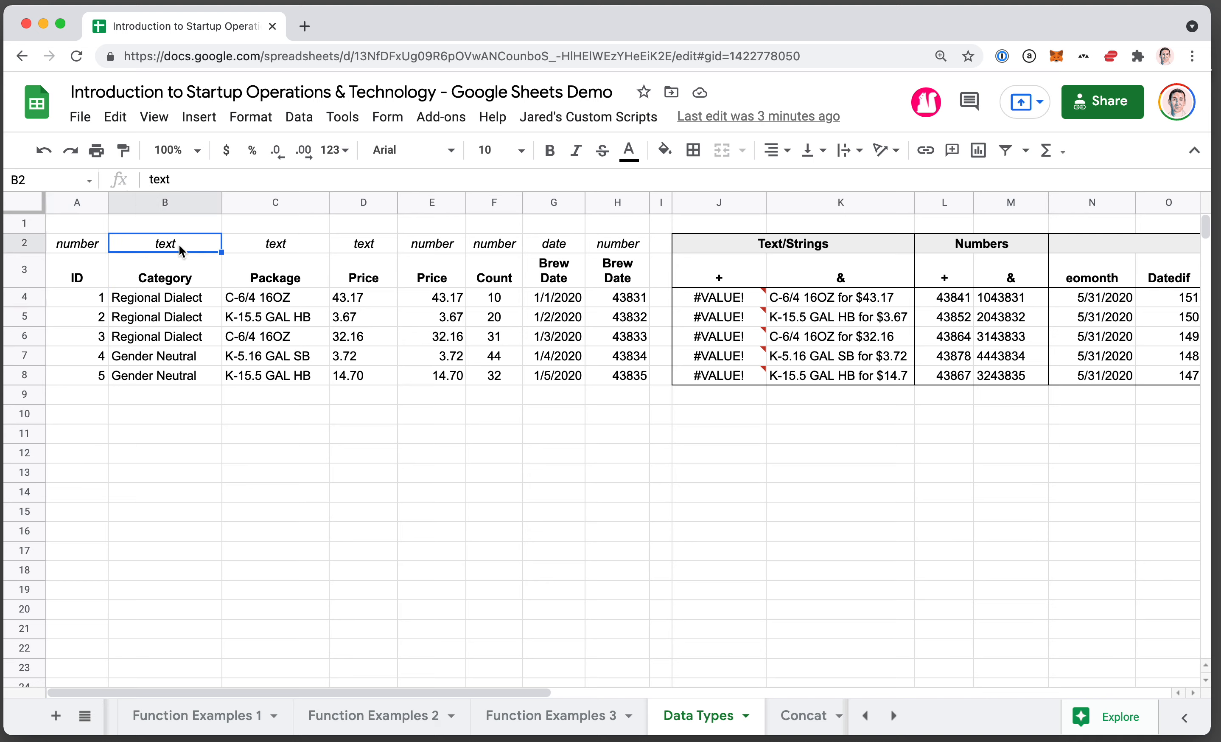
left_click(178, 305)
left_click(272, 245)
left_click(269, 320)
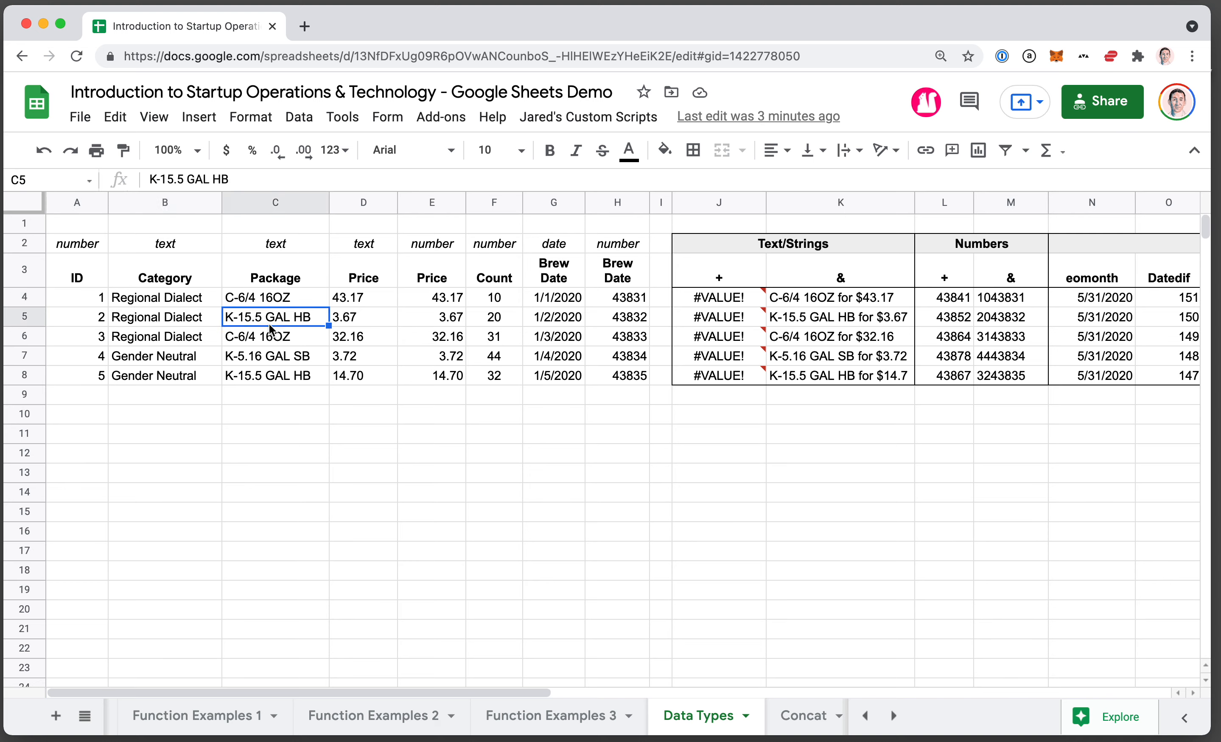
Review the text-type Price column, checking its type label and the values in D4 and D6.
left_click(367, 248)
left_click(366, 304)
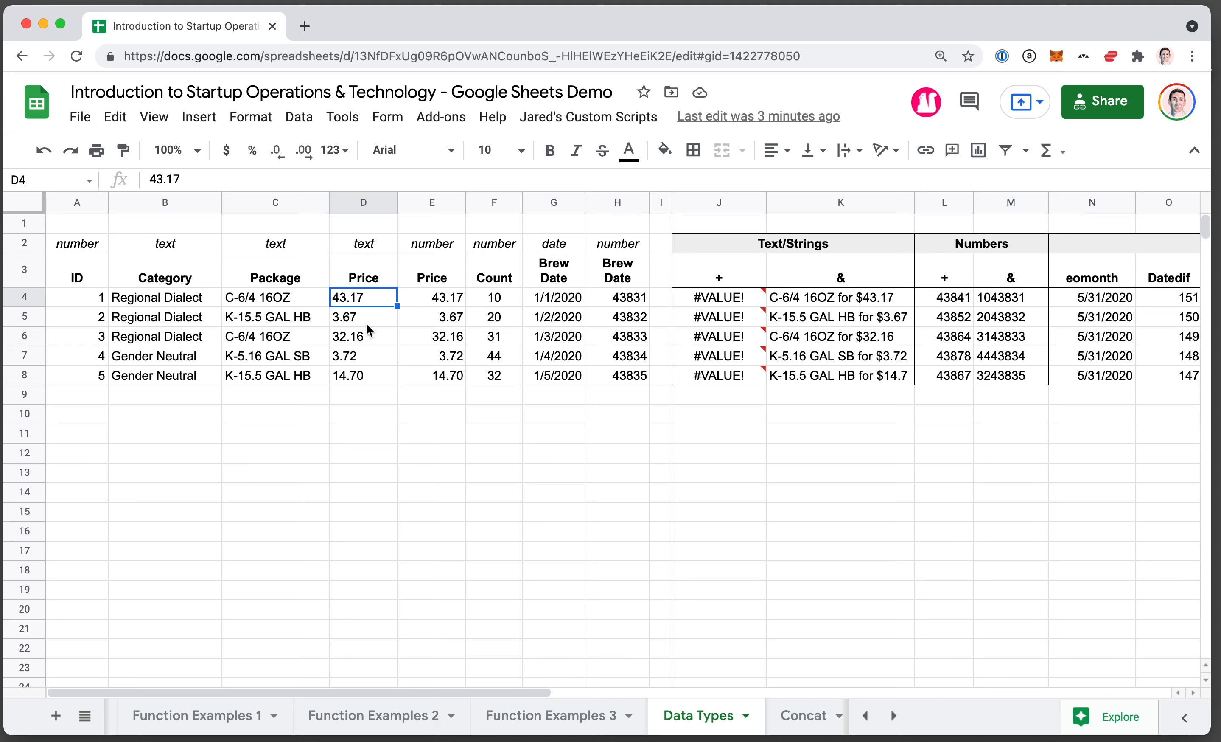
left_click(367, 337)
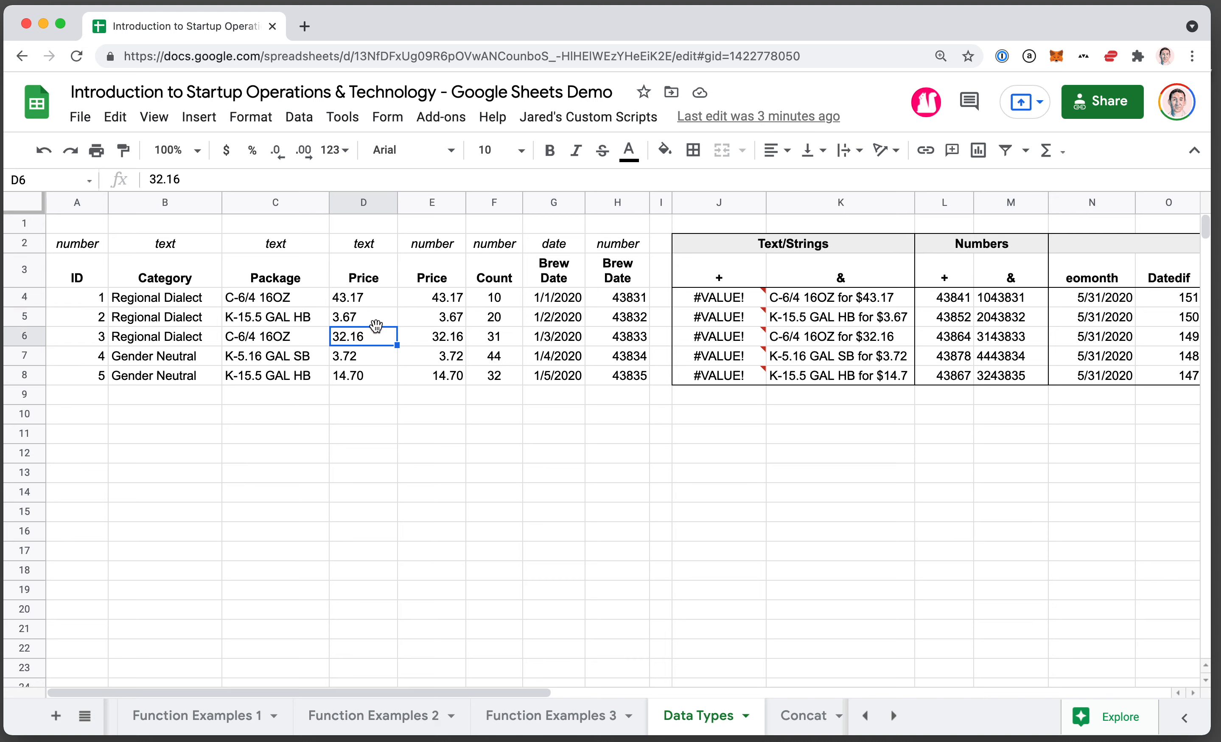
left_click(368, 295)
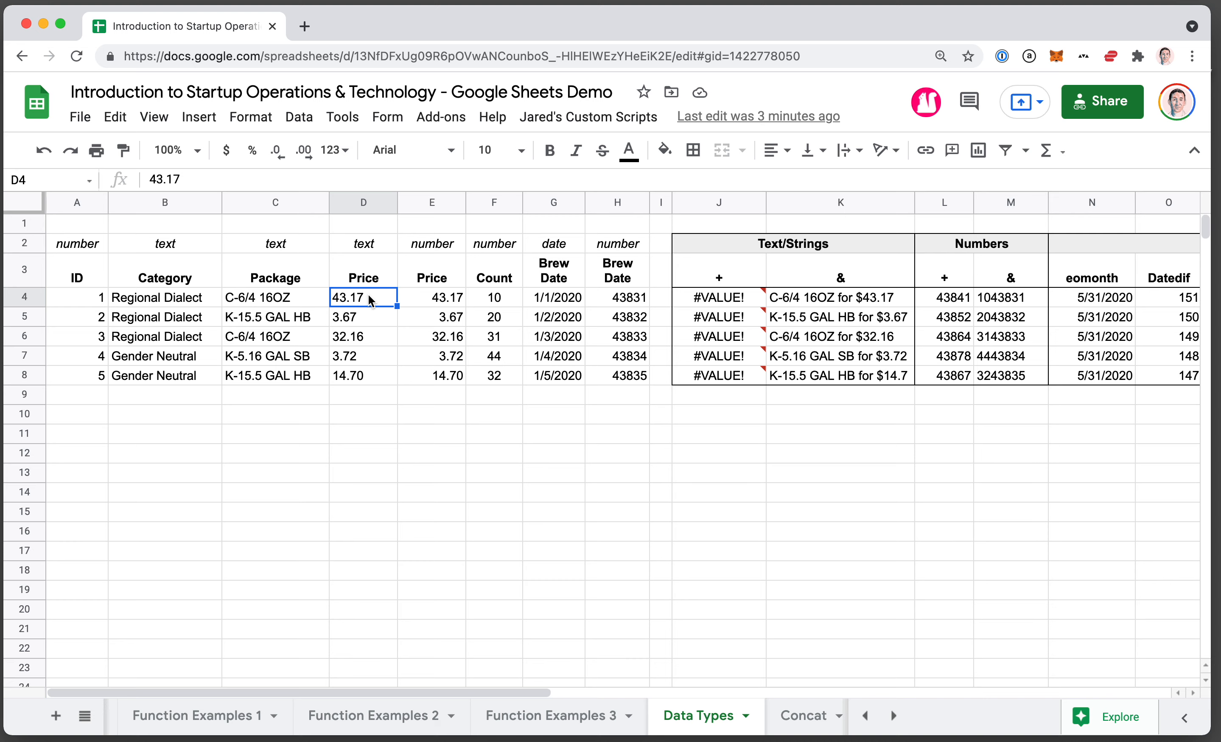
left_click(362, 334)
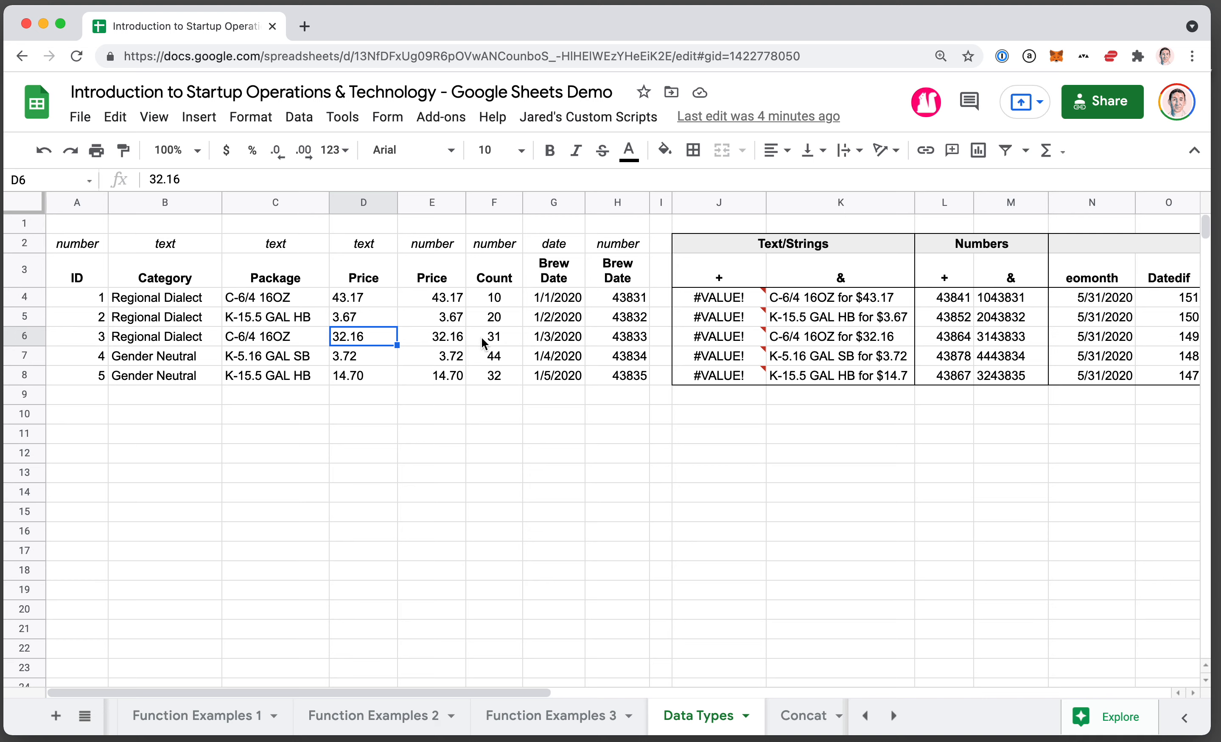
Review the number-type Price column E, checking its type label and the values in E5 and E6.
left_click(456, 322)
left_click(438, 247)
left_click(445, 336)
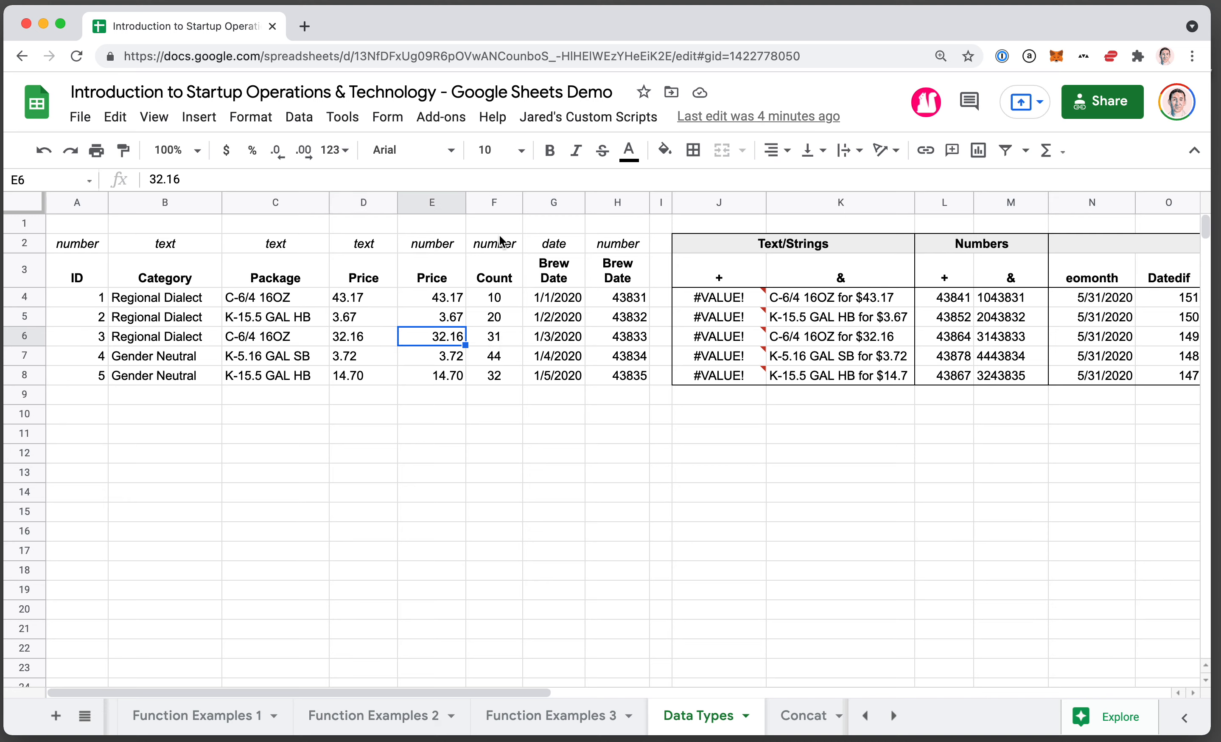
left_click(450, 323)
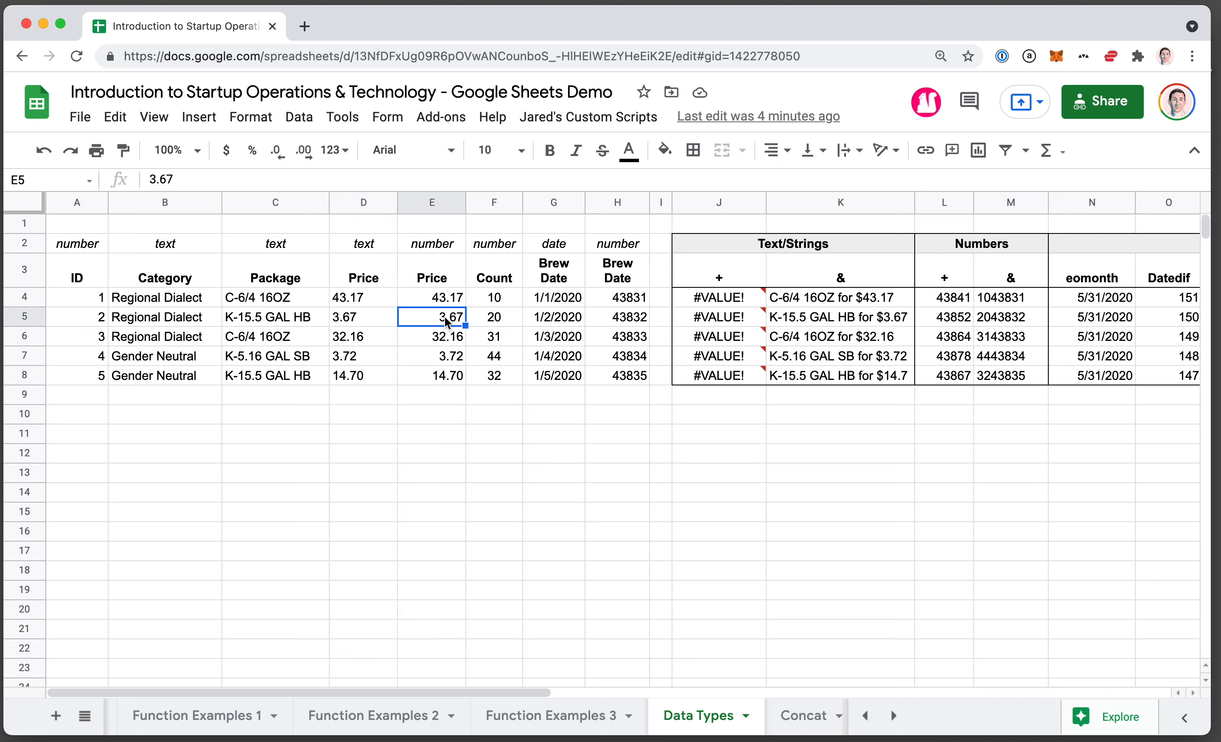
Check the Count value in row 5 and compare the date and number versions of Brew Date in G5 and H5.
left_click(496, 322)
left_click(563, 323)
left_click(624, 321)
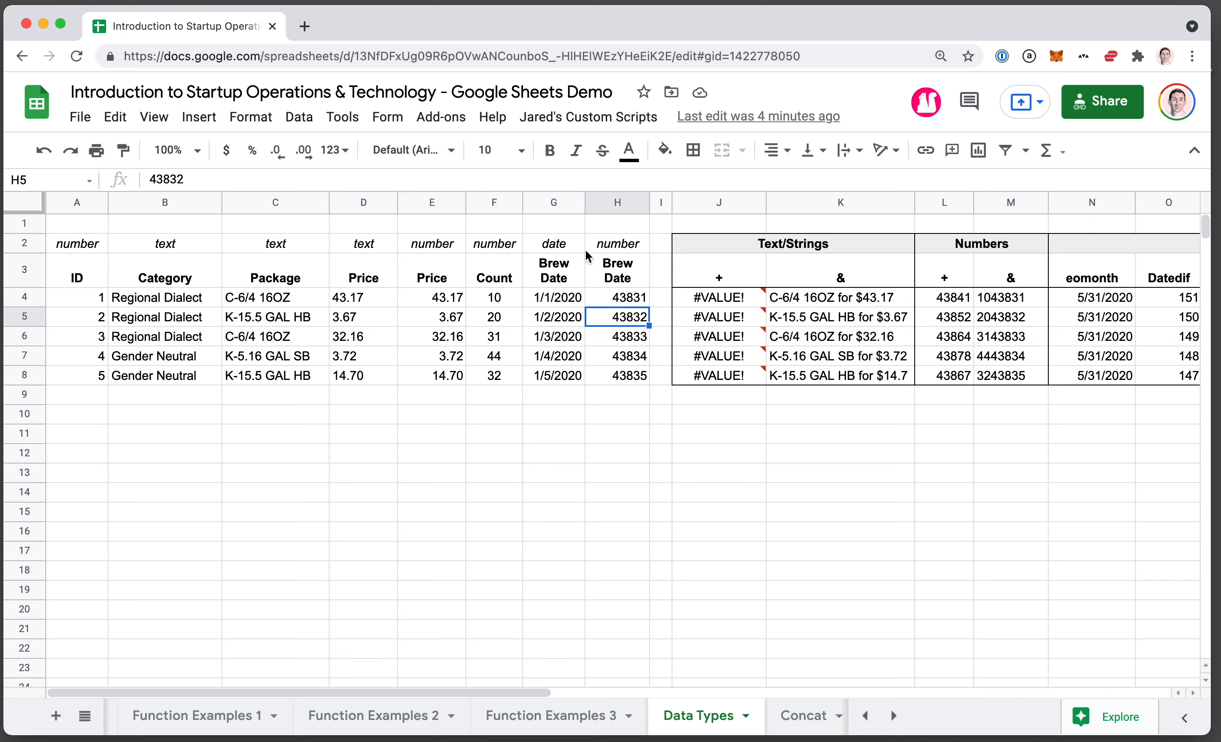
left_click(563, 314)
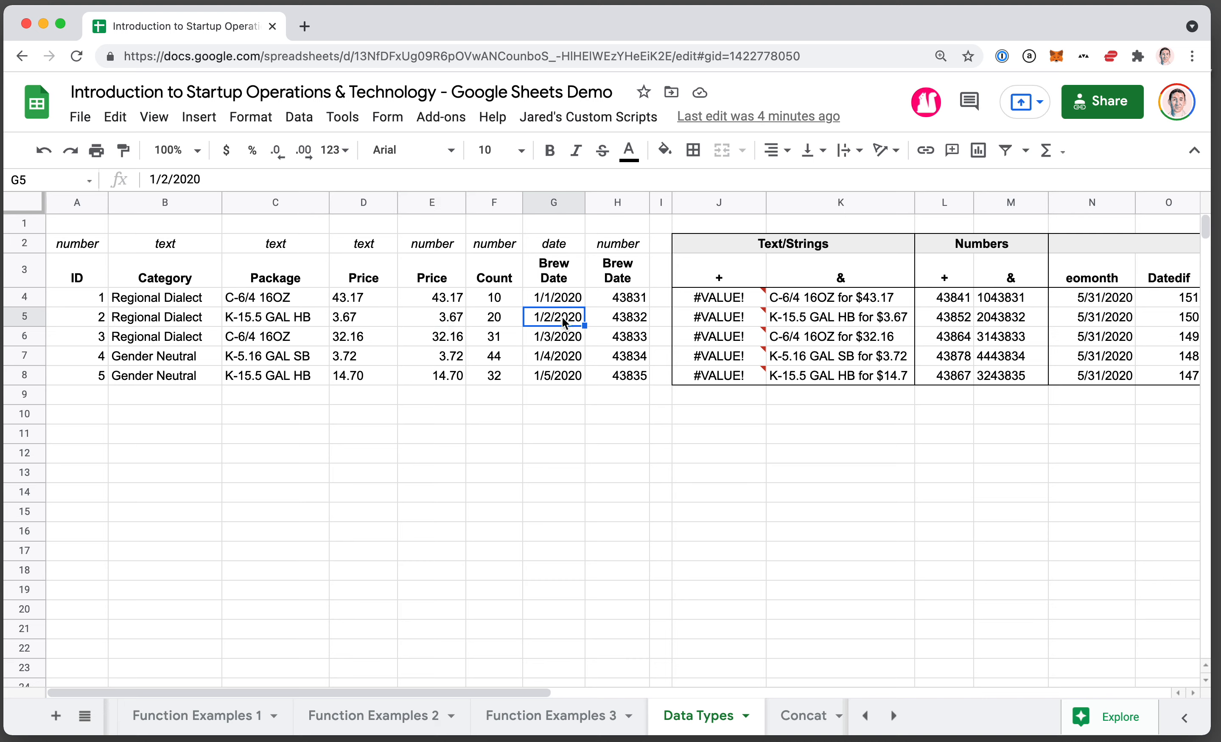
left_click(625, 322)
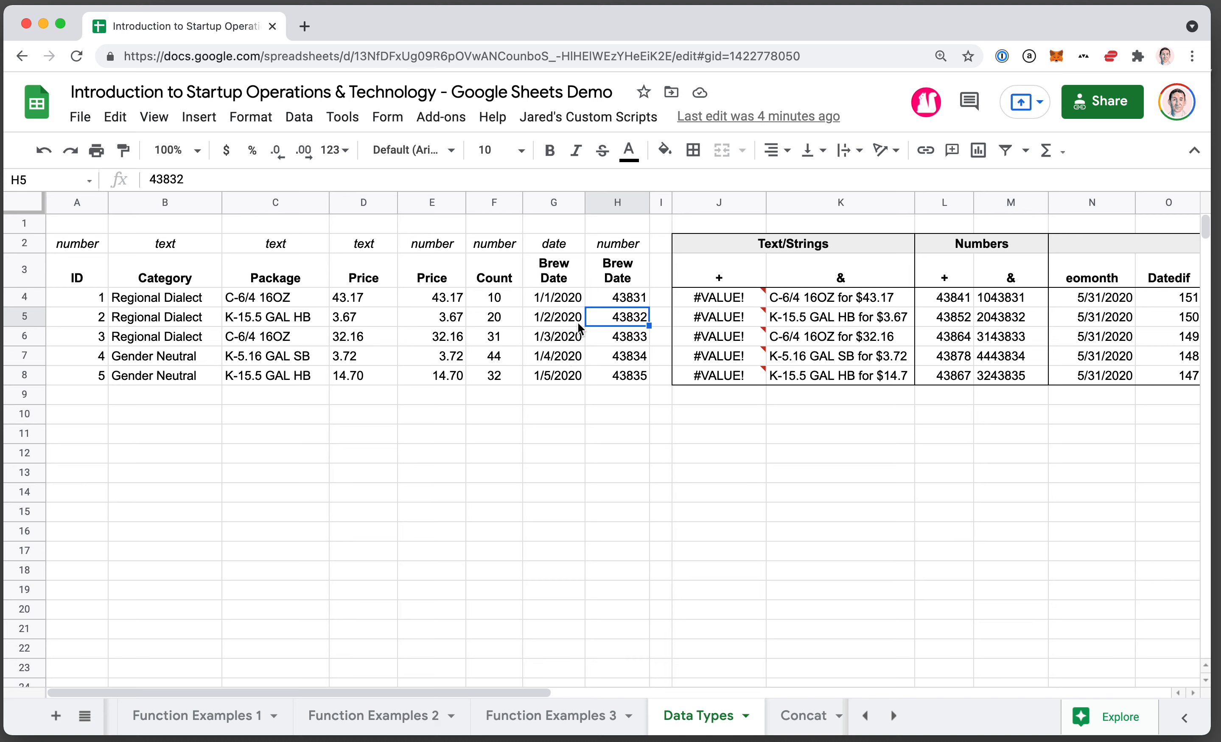
left_click(578, 323)
left_click(622, 322)
key("Right")
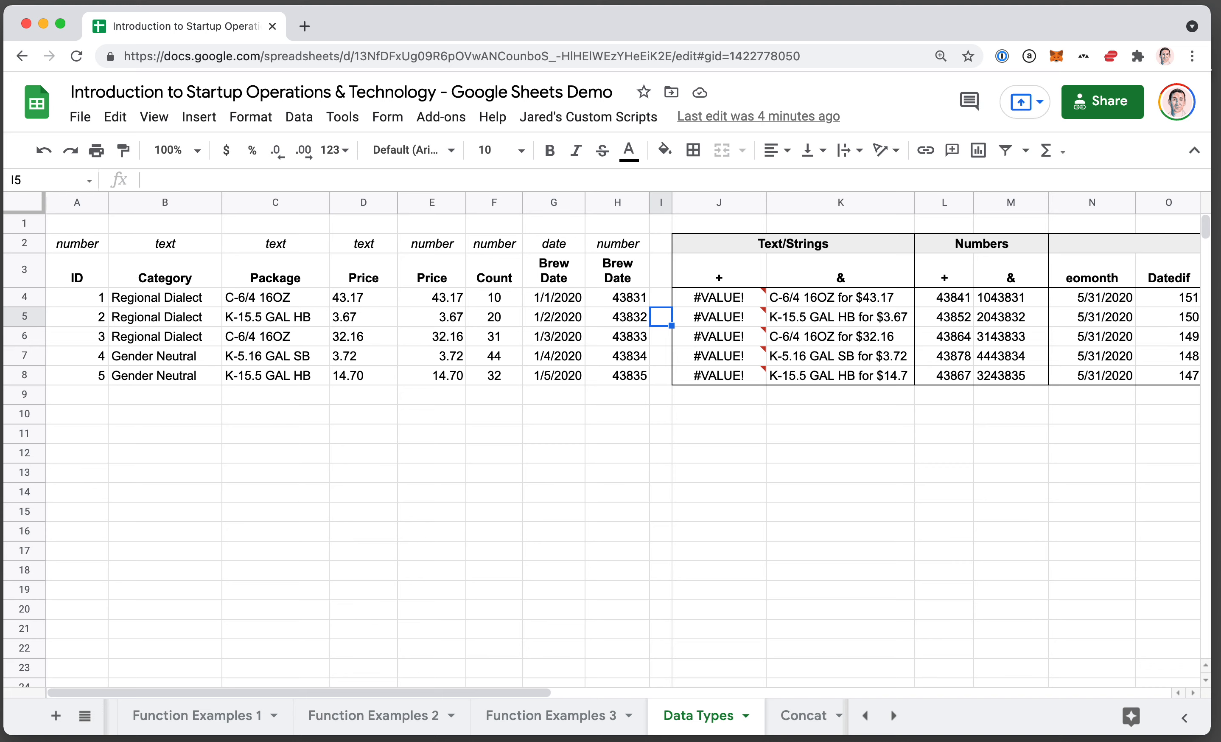
Examine the + formula in J5 under Text/Strings and read its error note.
left_click(730, 324)
scroll(731, 324, "right", 5)
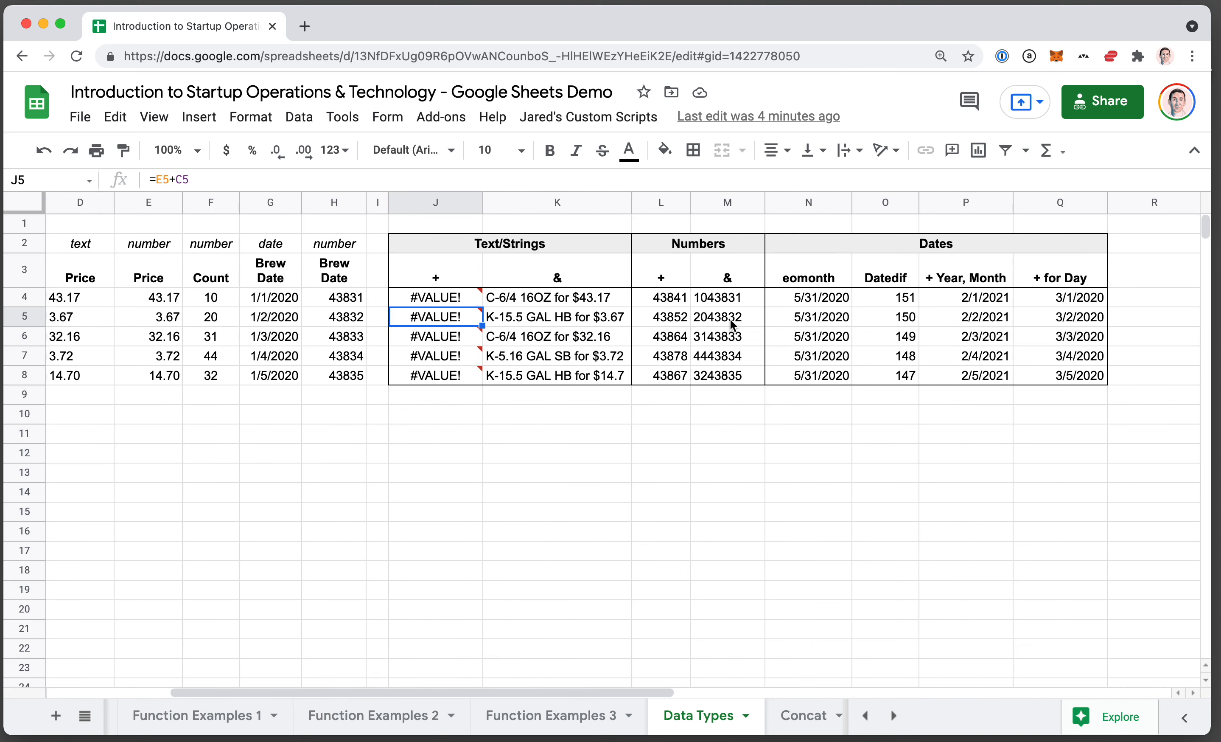
left_click(506, 244)
left_click(443, 317)
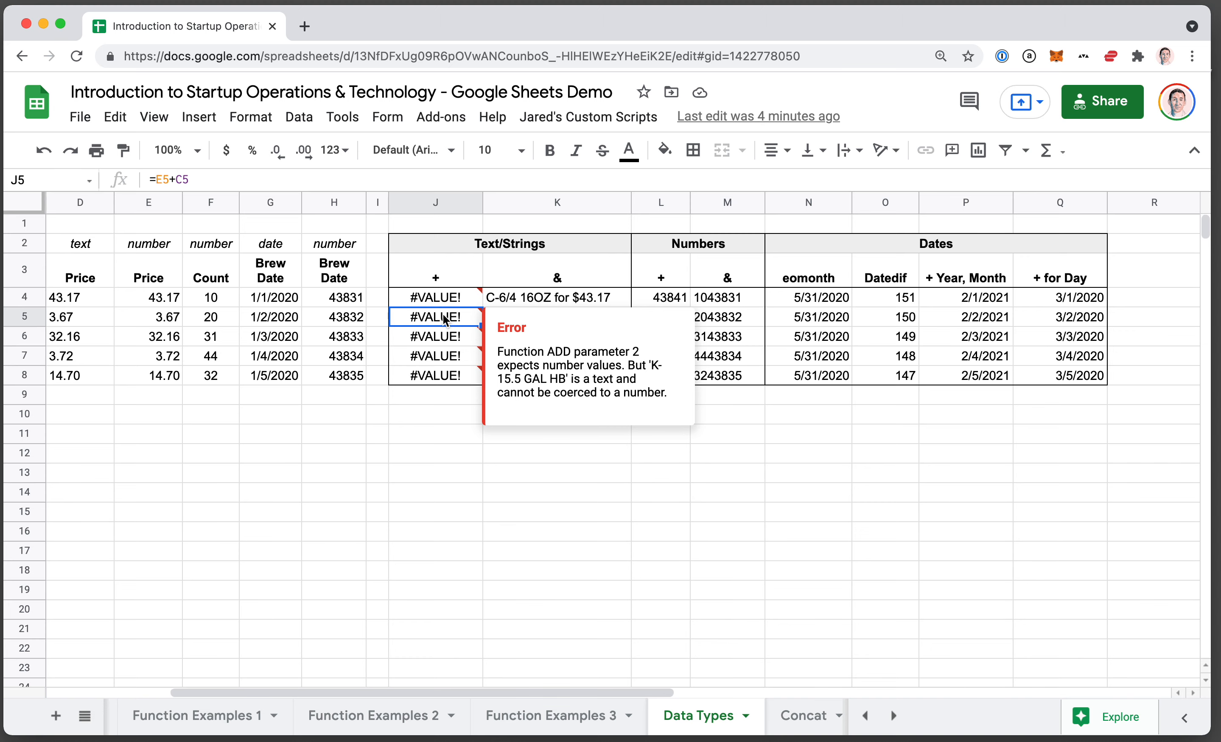
Compare the text values in the Category and Package columns with the numeric Price values that feed the + formula.
scroll(445, 319, "left", 4)
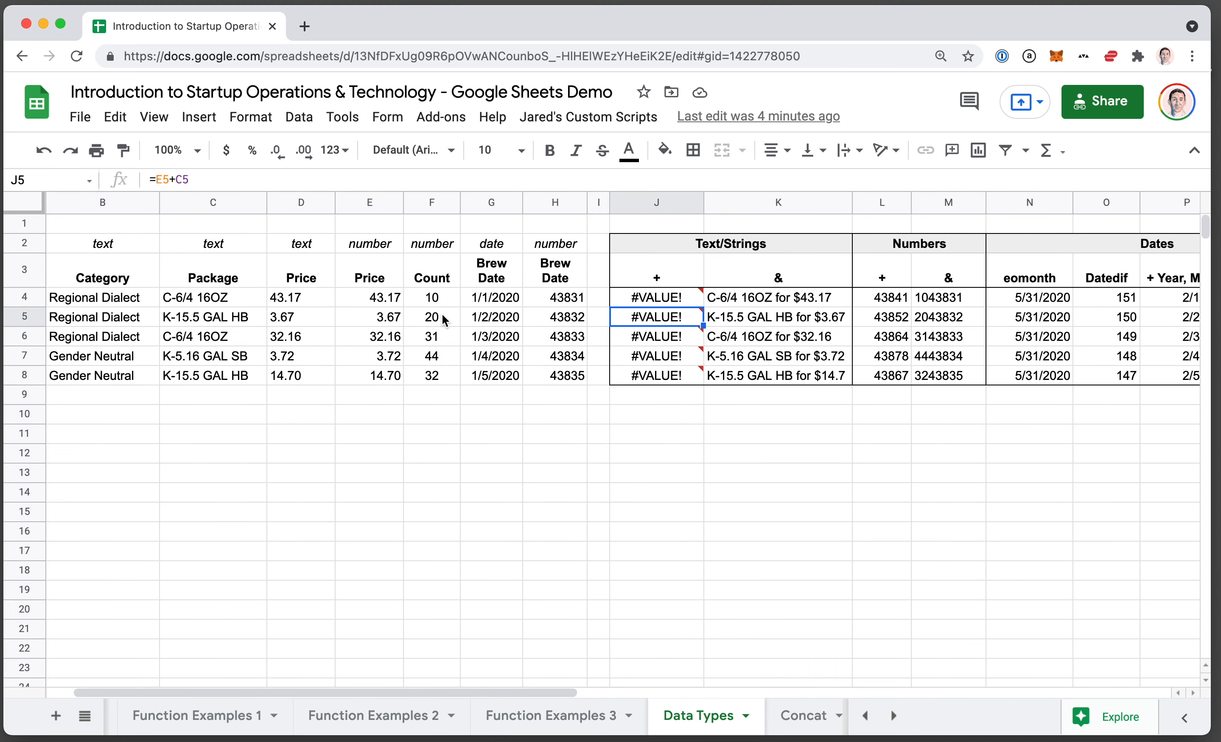
scroll(444, 319, "left", 2)
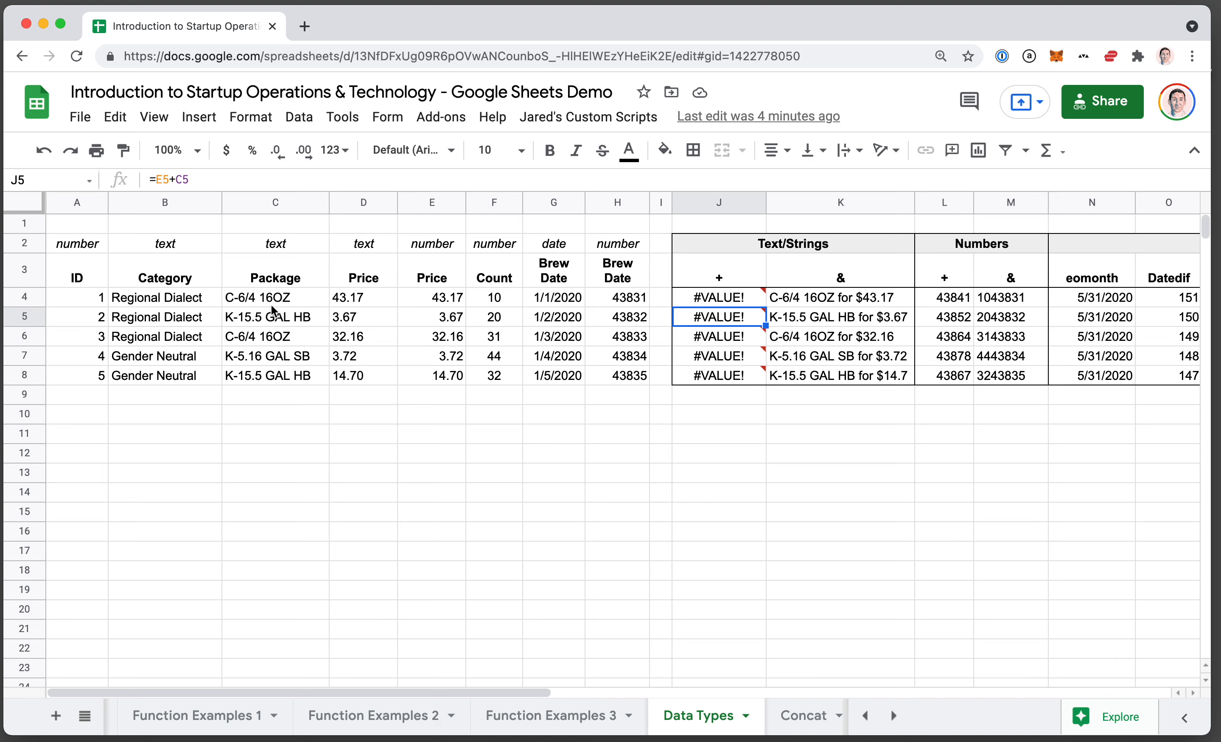
left_click(261, 323)
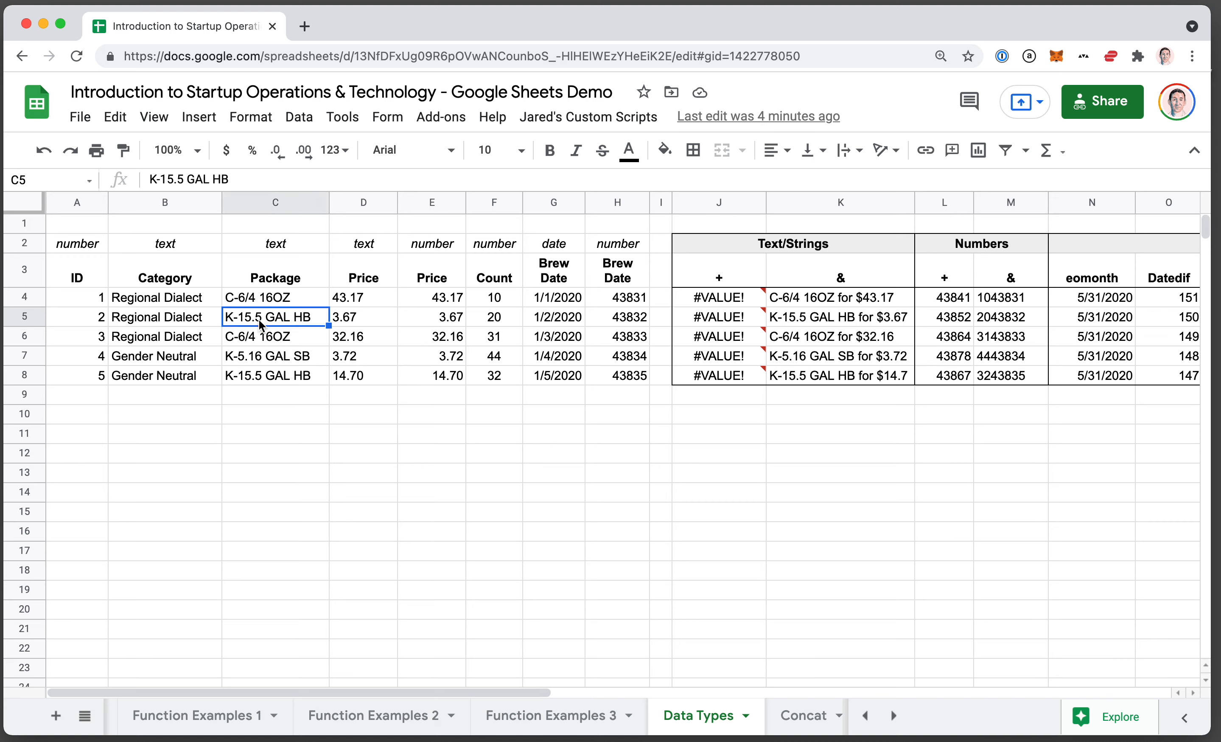
left_click(448, 323)
left_click(274, 323)
left_click(172, 323)
left_click(422, 333)
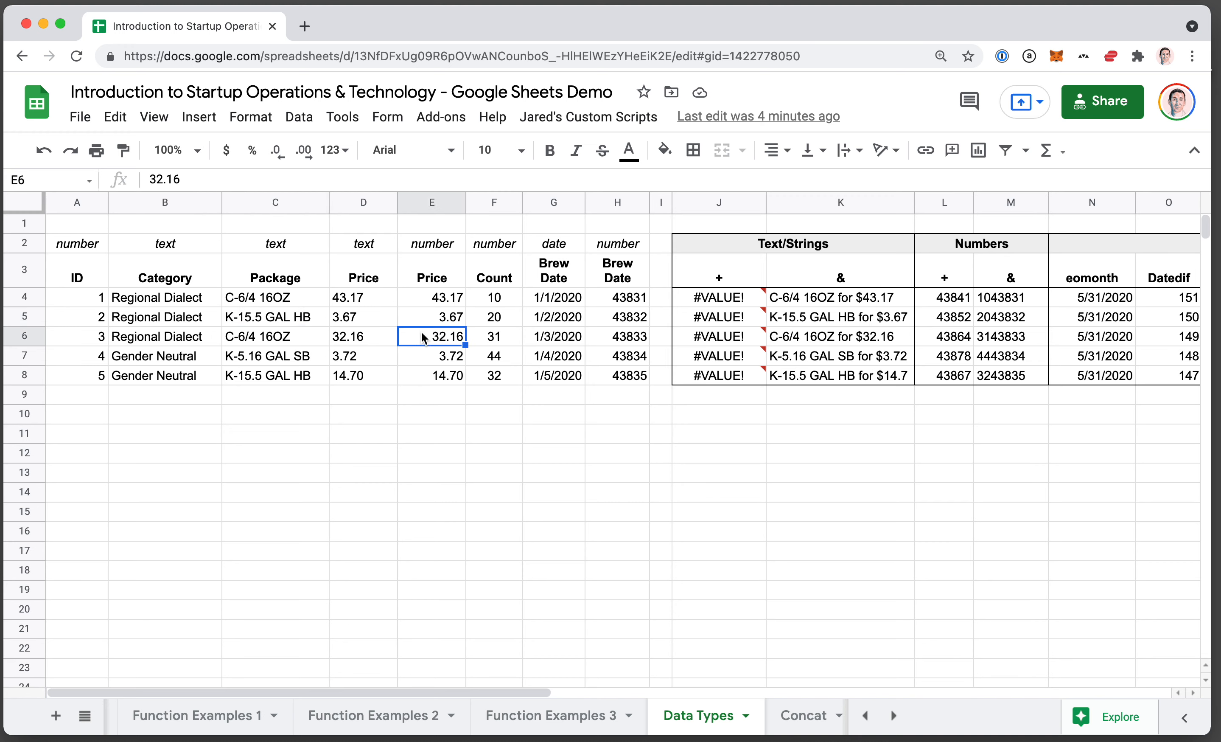
Show the cells referenced by the J5 formula without changing it, and check the error note in the + column.
left_click(724, 321)
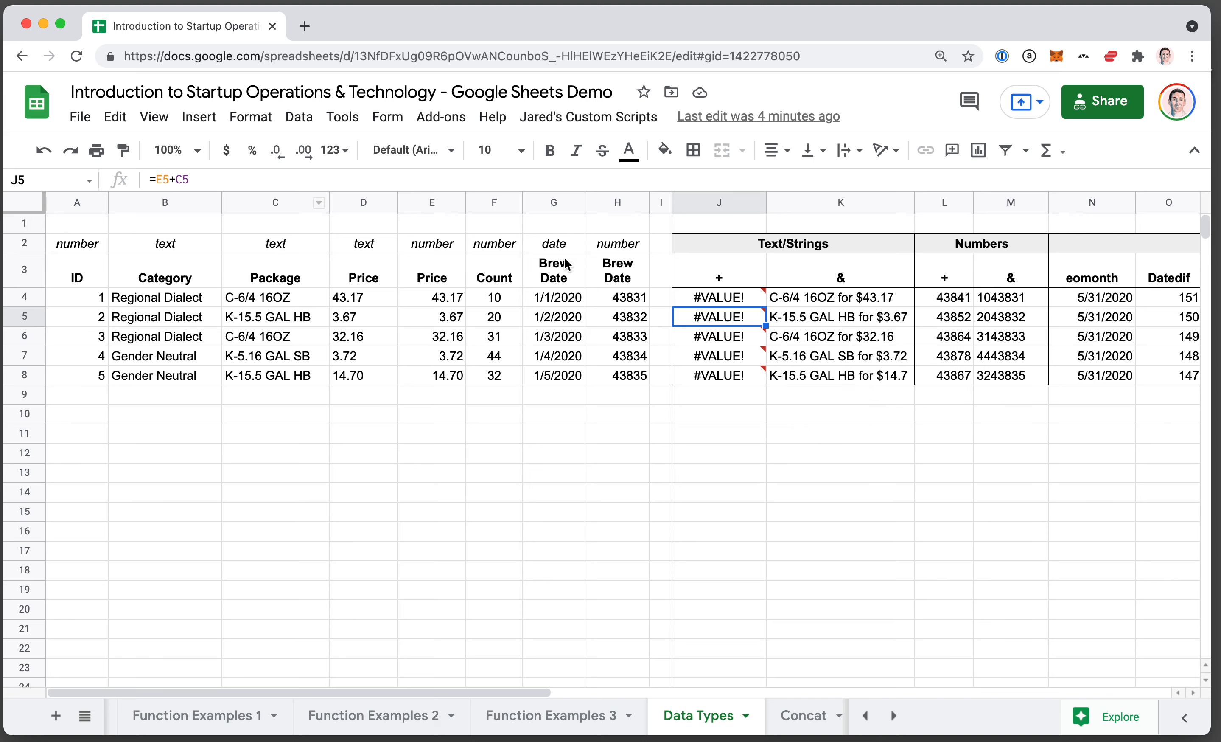
key("Return")
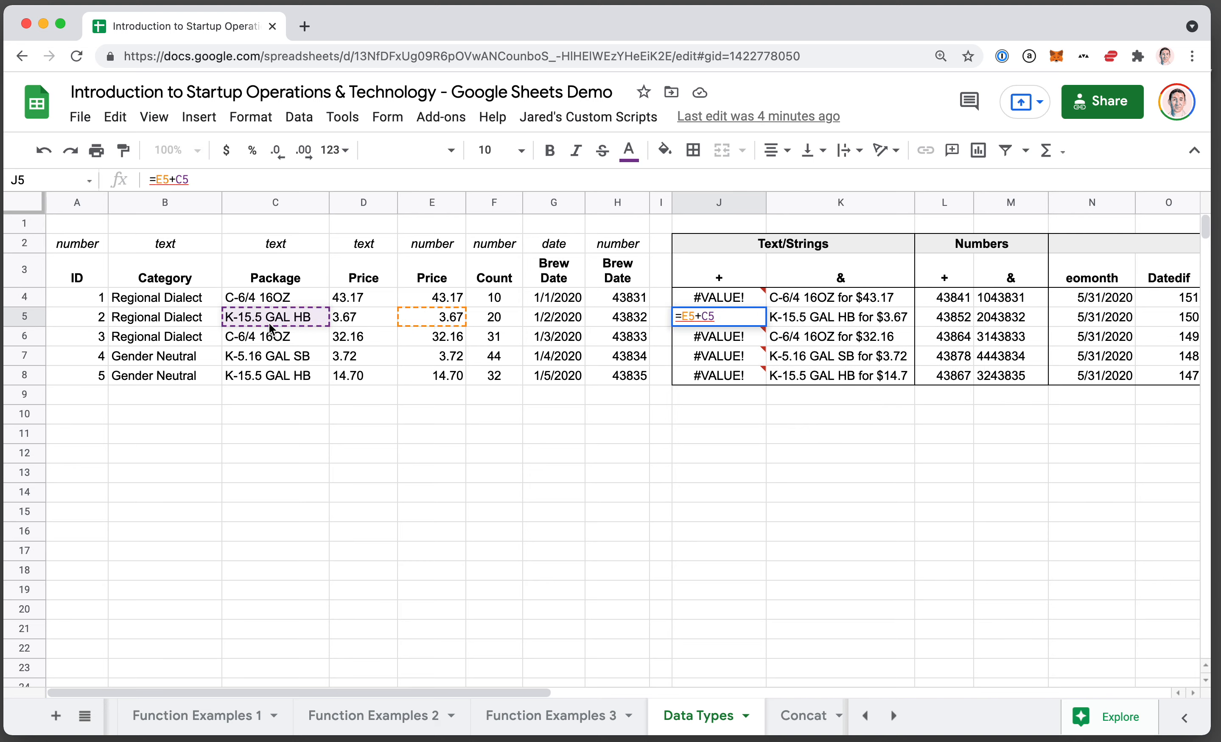
key("Escape")
mouse_move(732, 342)
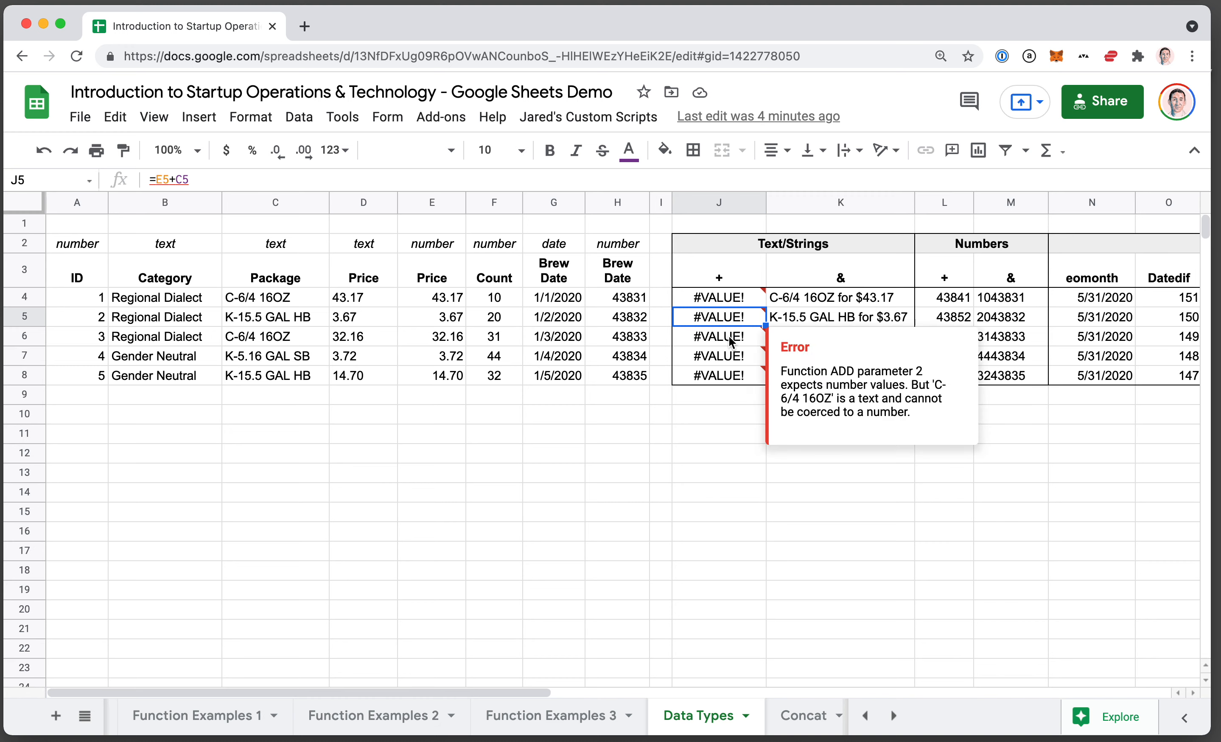
Inspect the & formula in K5 that joins the package text with the price, leaving it unchanged.
left_click(818, 318)
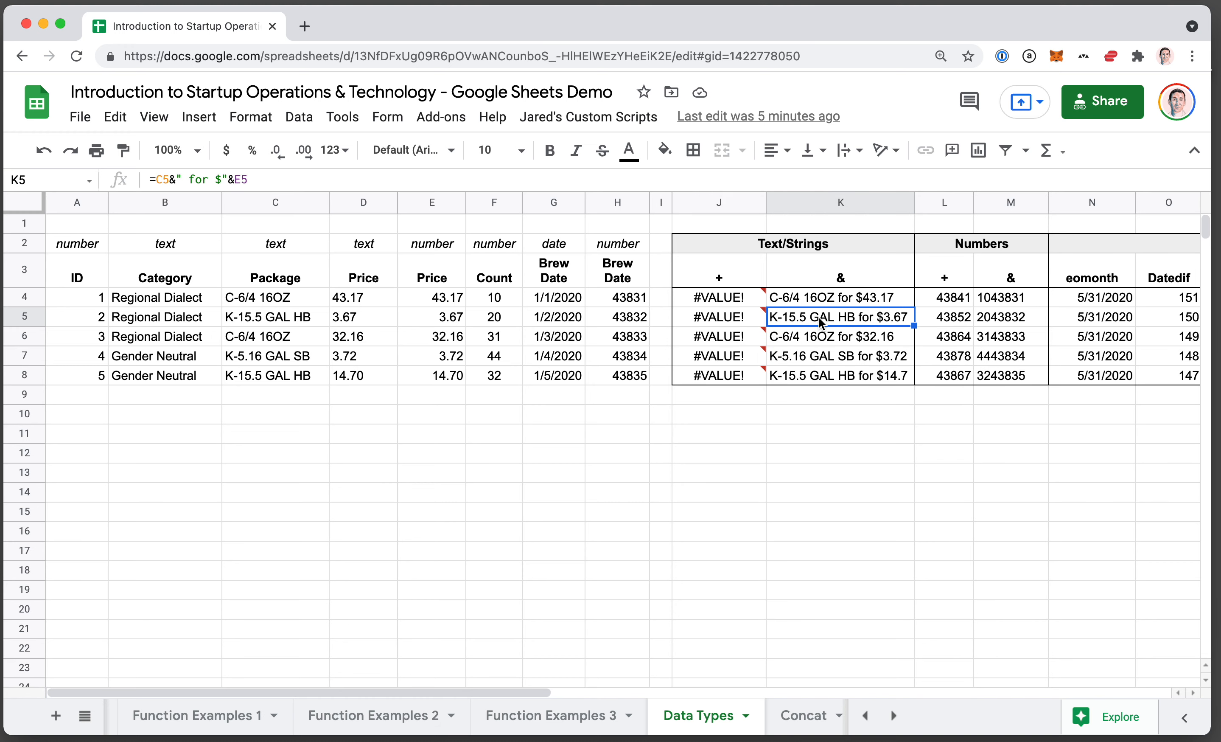
double_click(841, 322)
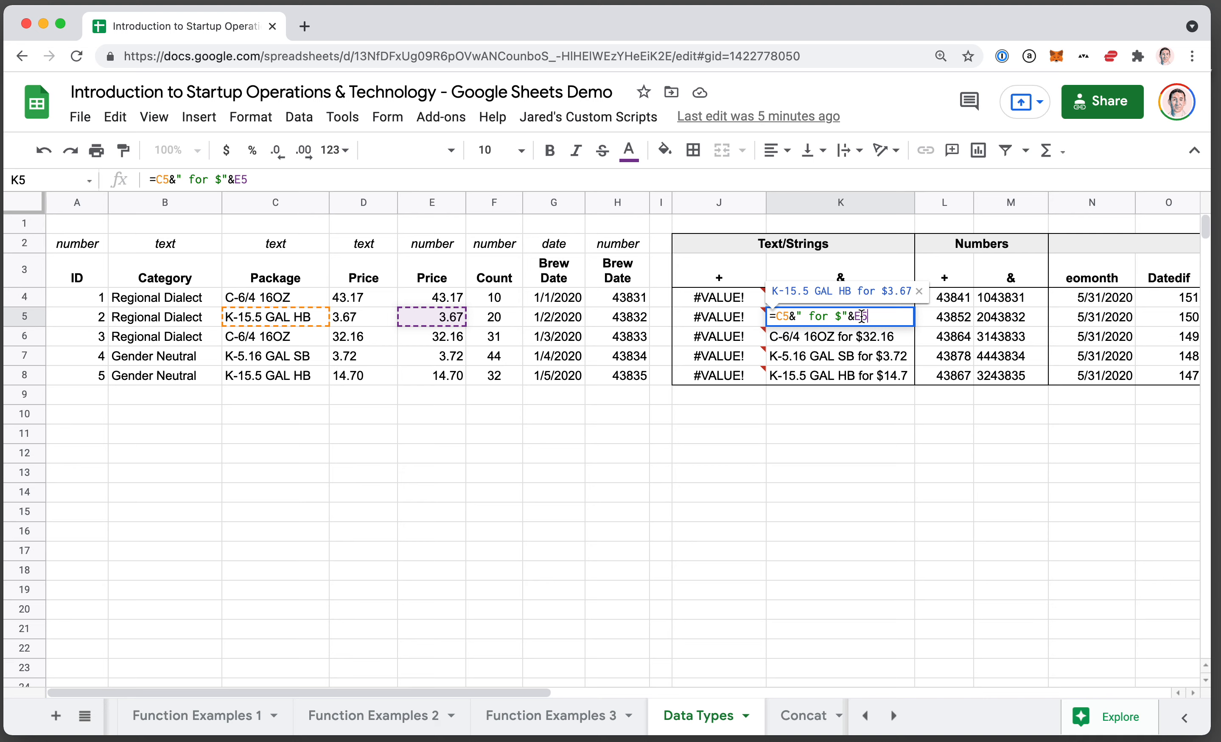
key("Escape")
Go through the & formulas in K4 to K7 and compare the cell references used in each row.
left_click(845, 337)
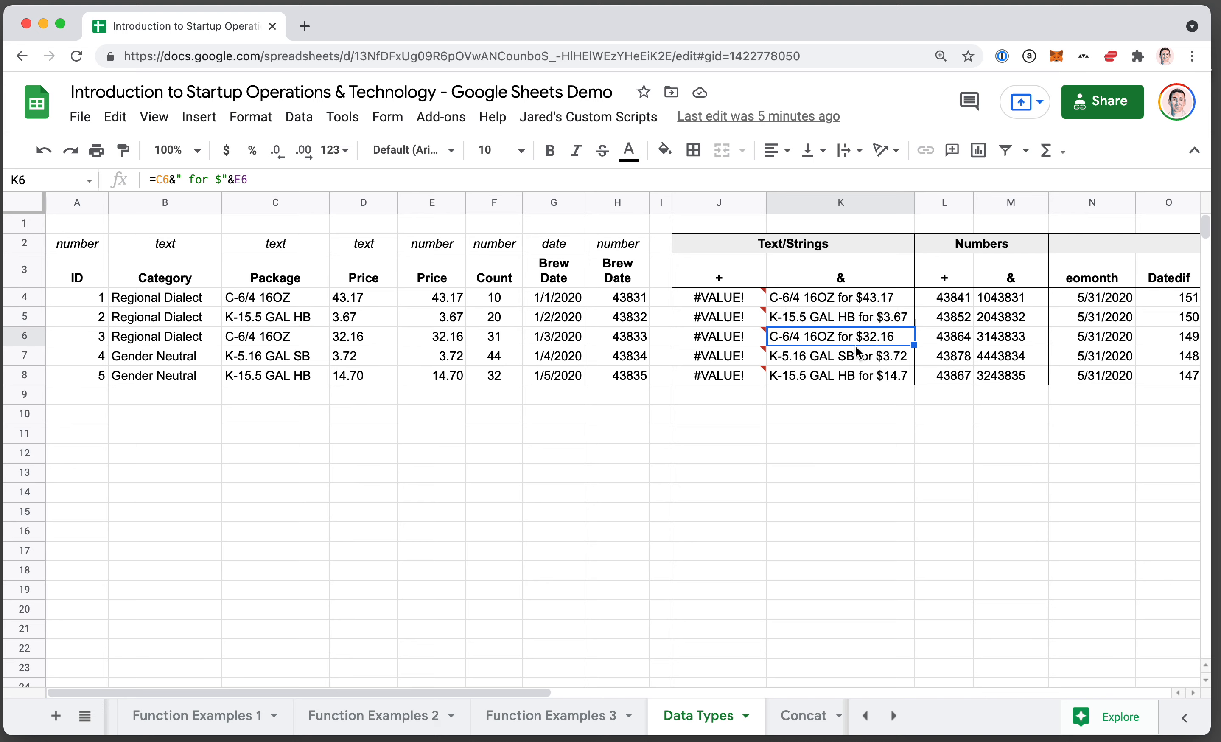
left_click(856, 358)
scroll(856, 358, "right", 5)
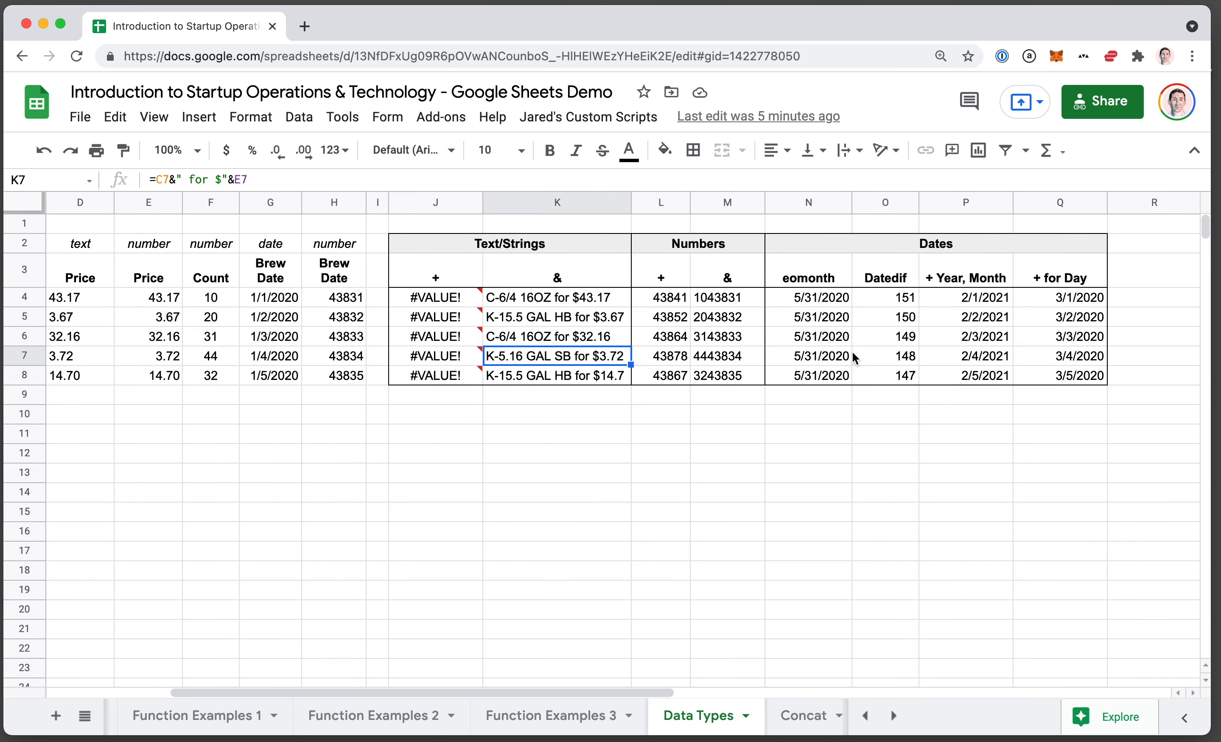
scroll(850, 355, "left", 4)
key("Up")
key("Up")
key("Up")
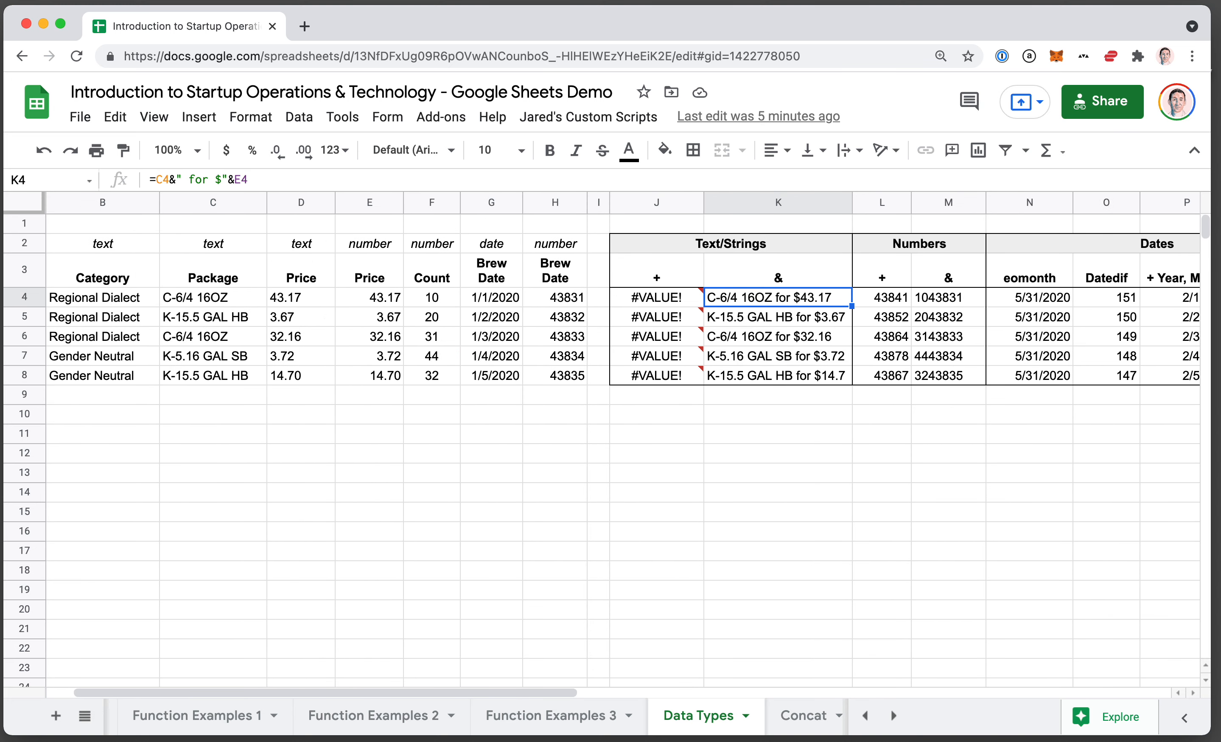
key("Down")
key("Down")
key("Down")
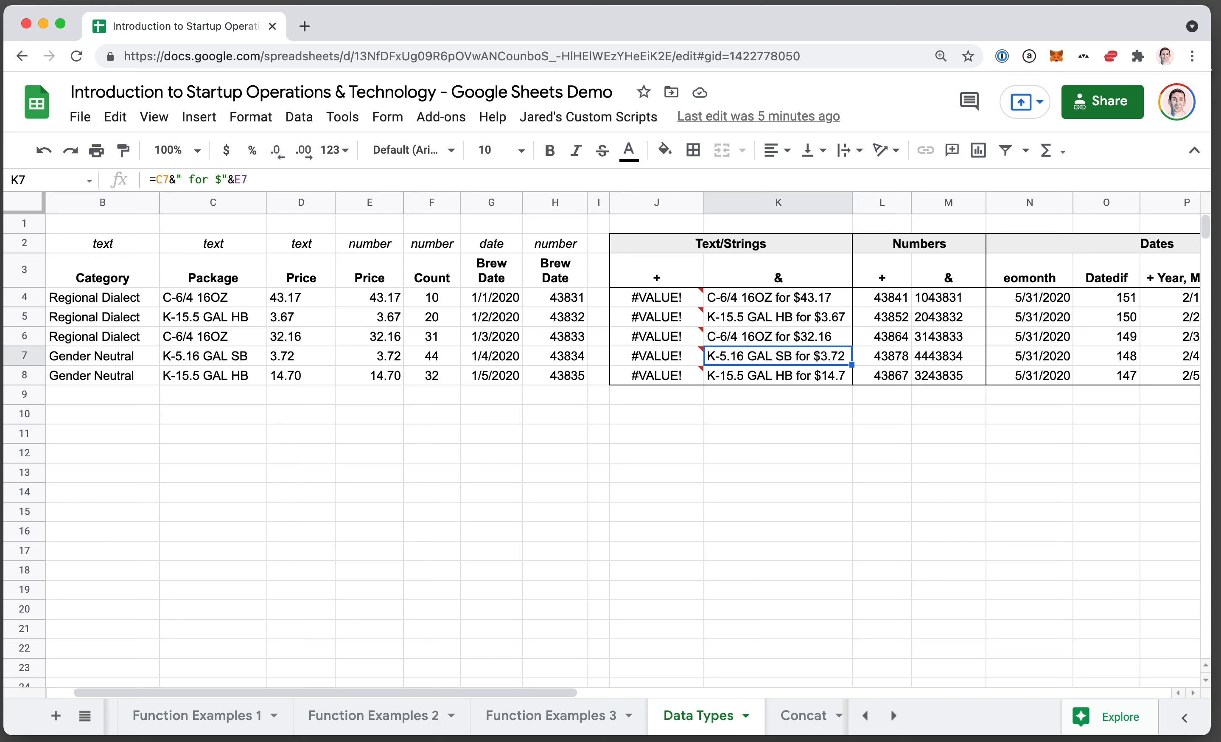
key("Up")
key("Up")
key("Up")
key("Down")
key("Down")
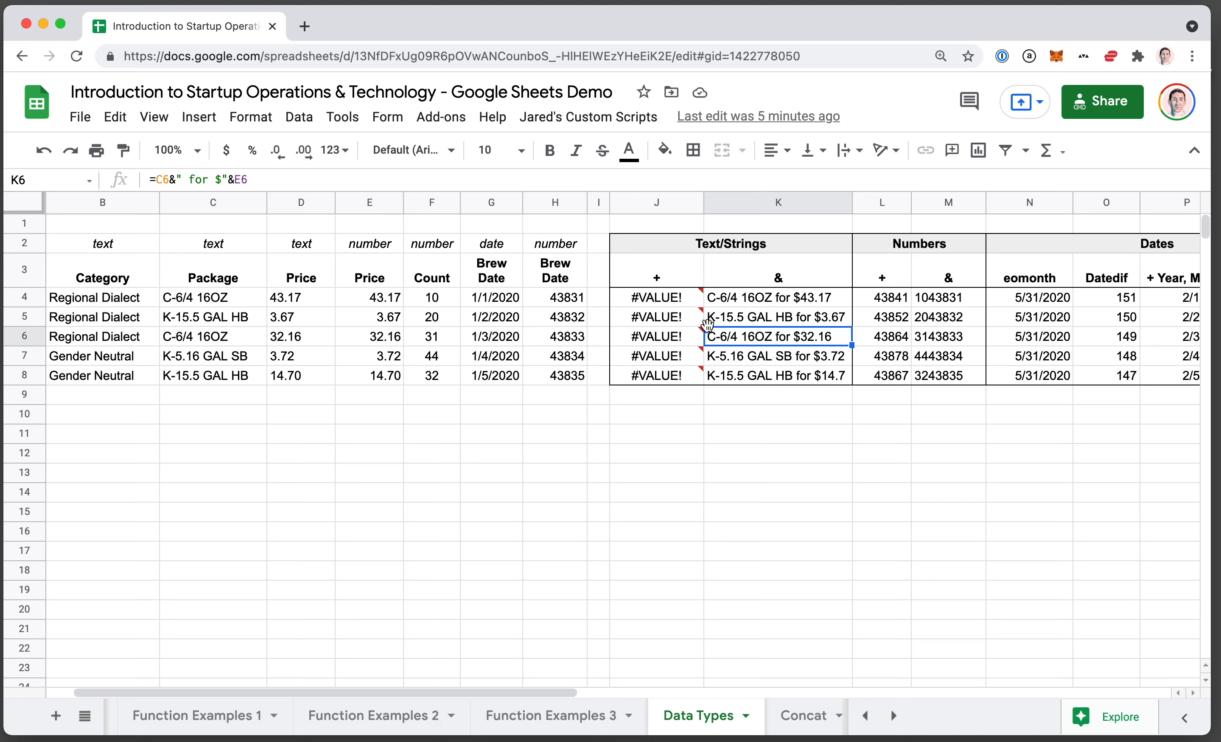
Compare the error note of the + formula in J5 with the & formula in K5.
mouse_move(670, 322)
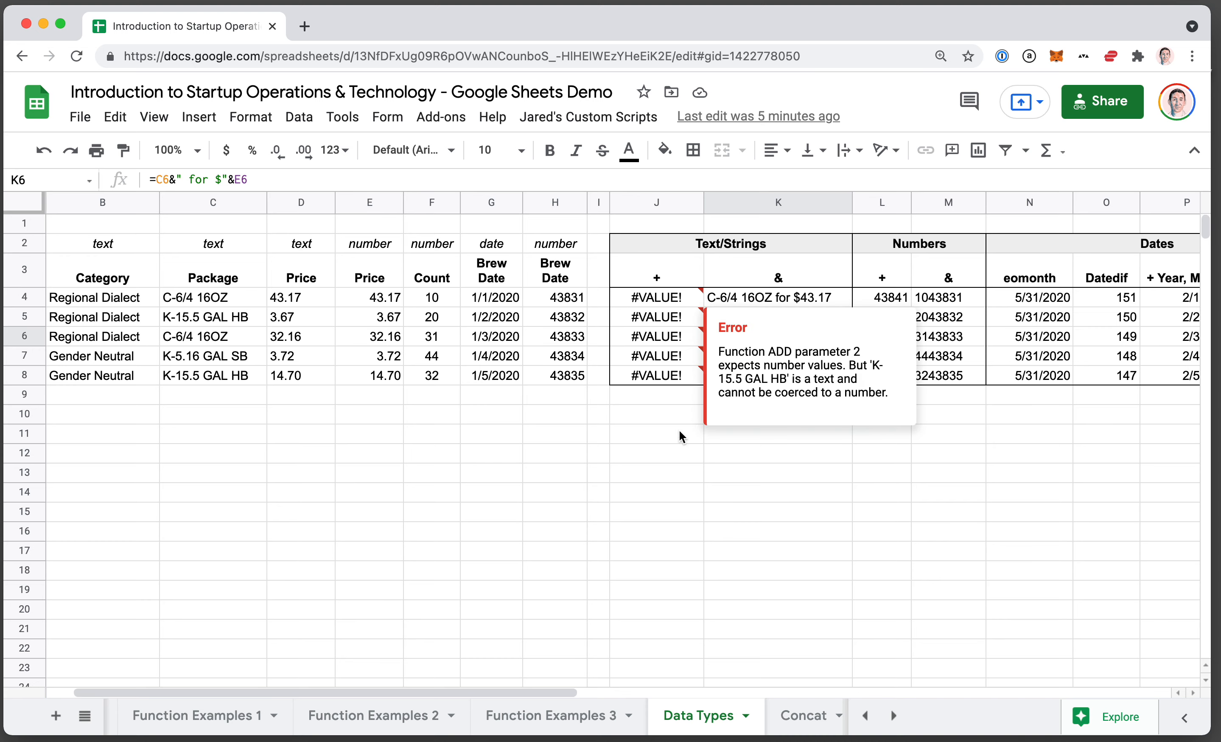
left_click(712, 479)
left_click(764, 323)
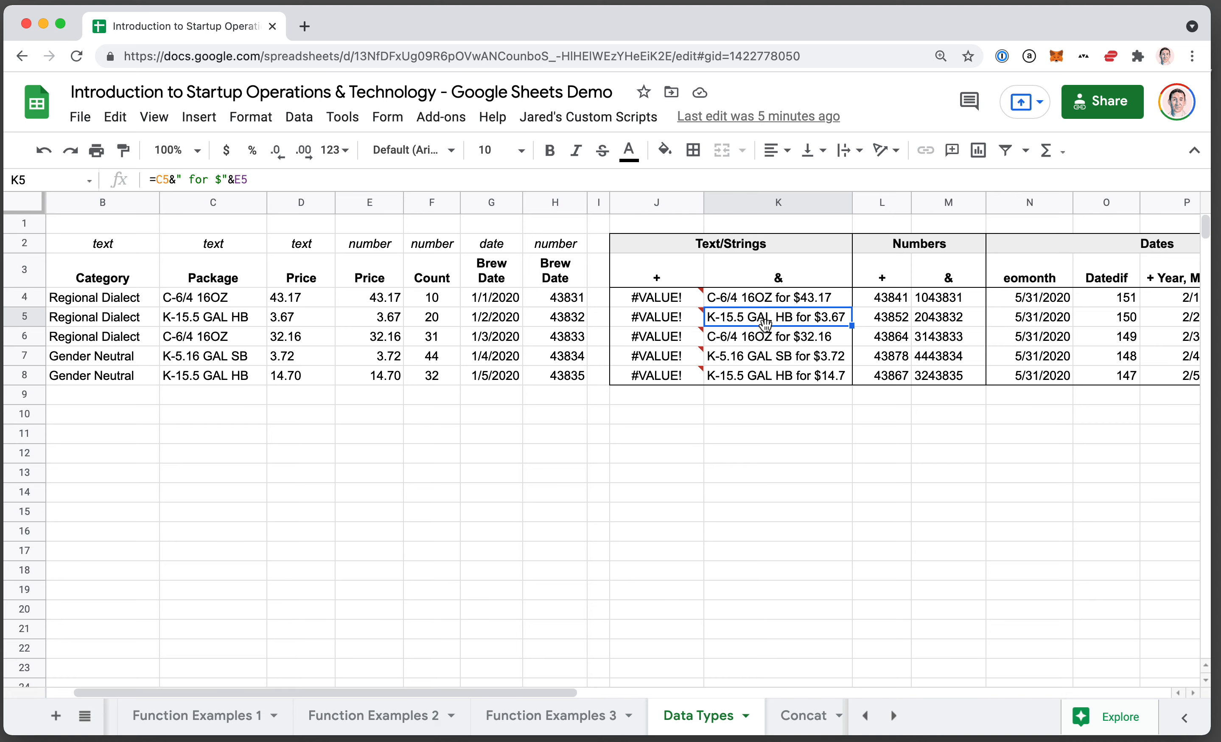
Show the cells referenced by the + formula in L5 and the & formula in M5, leaving both unchanged.
key("Right")
scroll(828, 352, "right", 4)
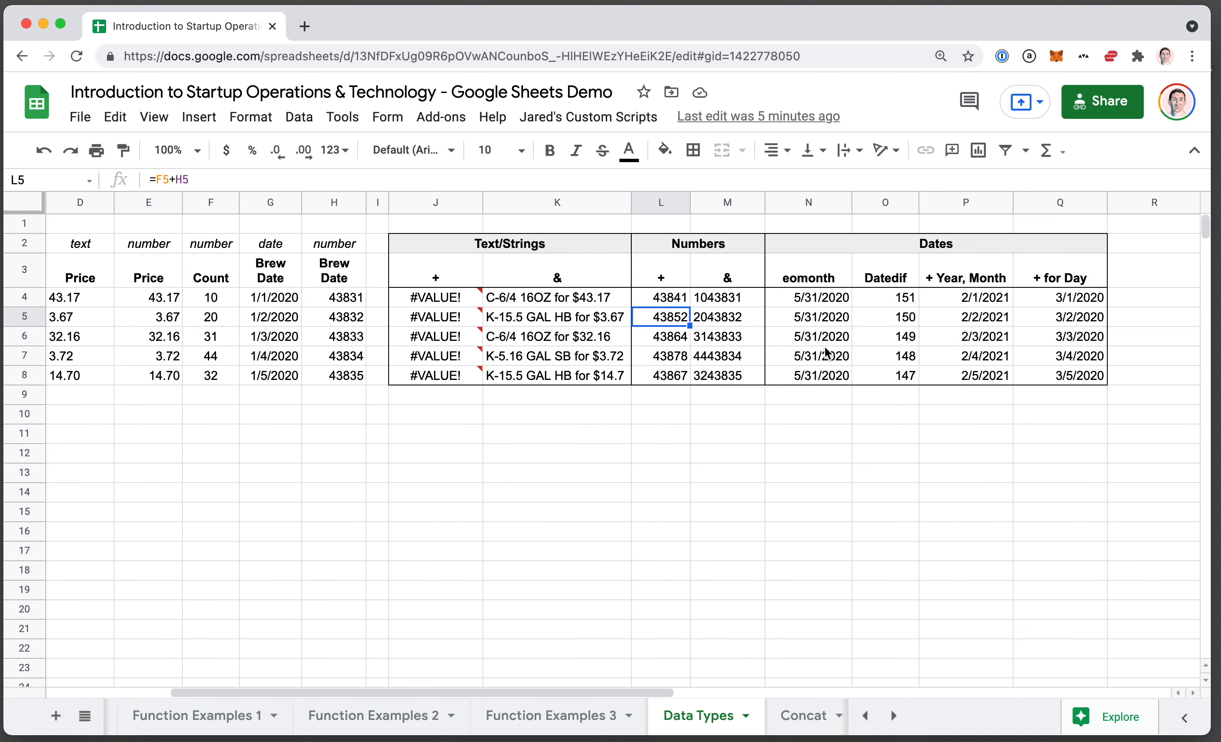
key("Right")
key("Left")
key("Return")
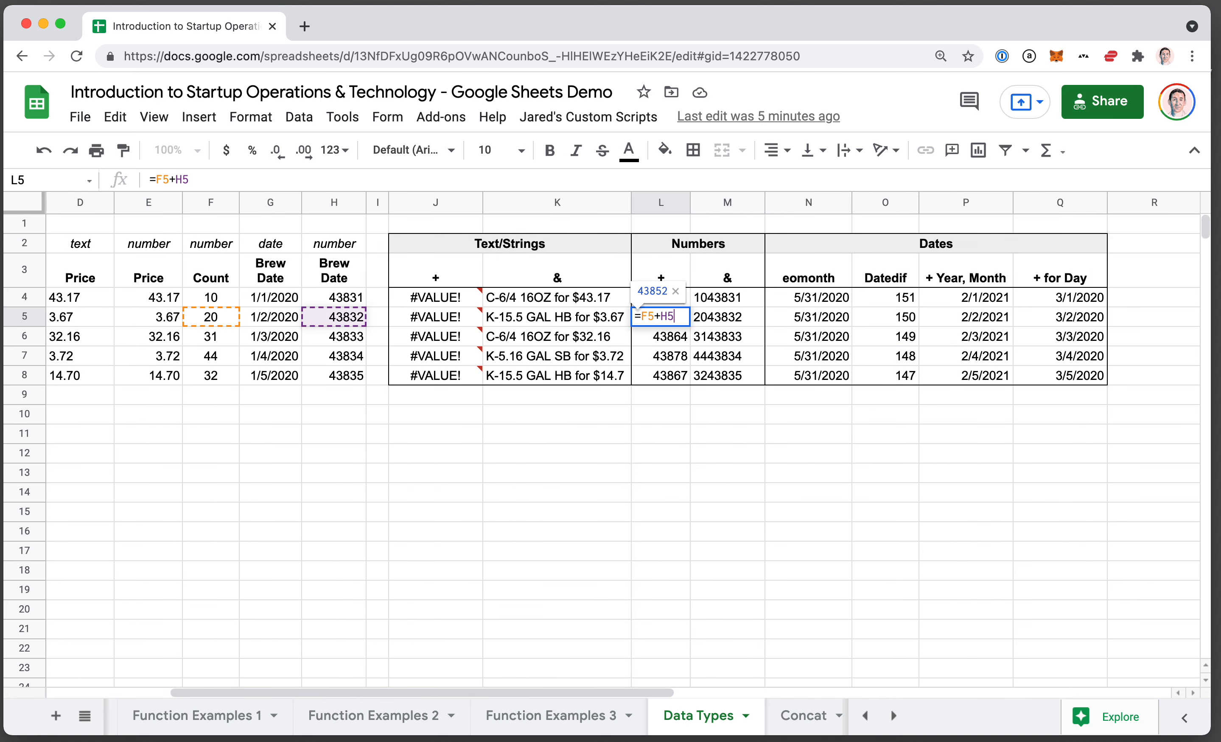
key("Escape")
key("Right")
key("Return")
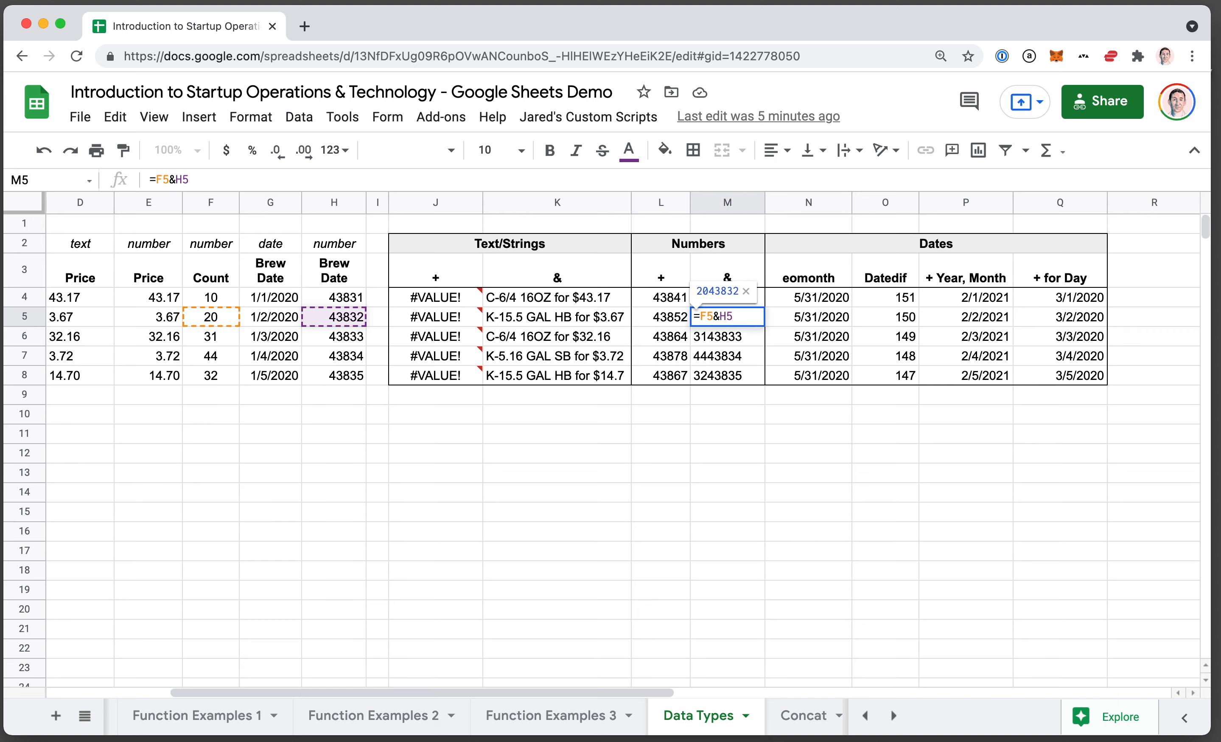
key("Escape")
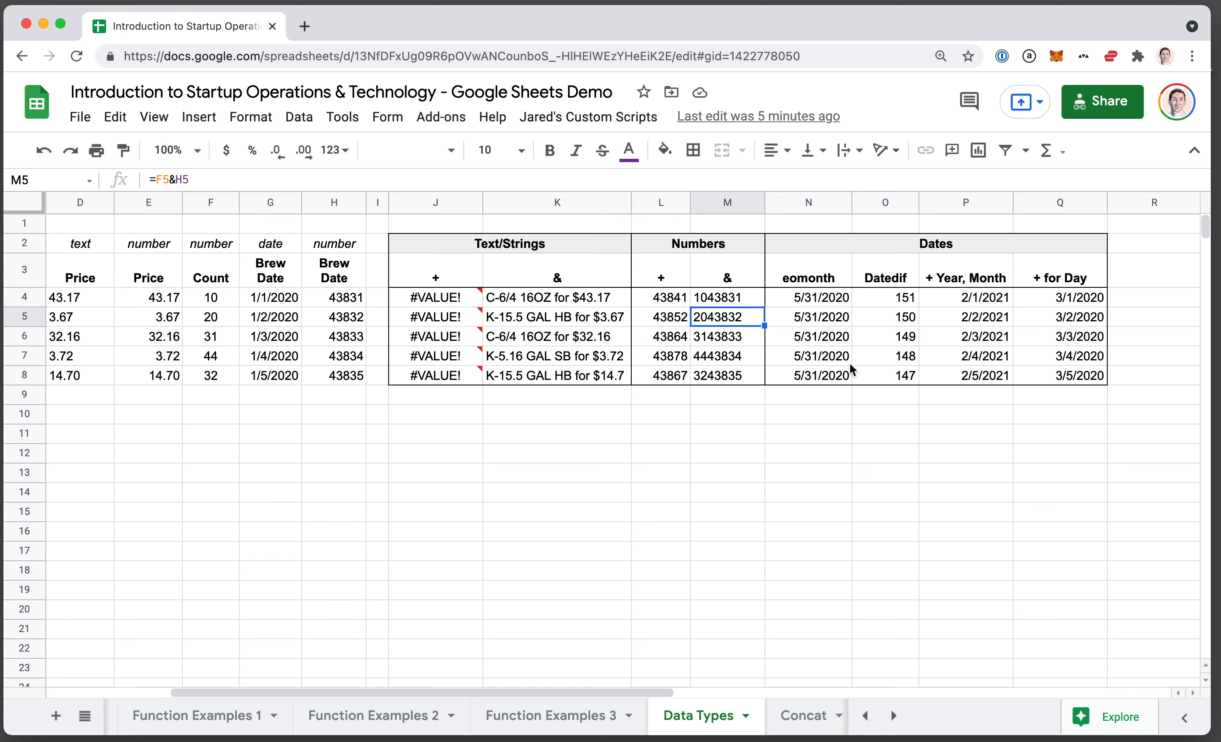
Examine the count and numeric brew date cells that the & formula in M5 joins, without editing it.
key("Return")
key("Escape")
key("Return")
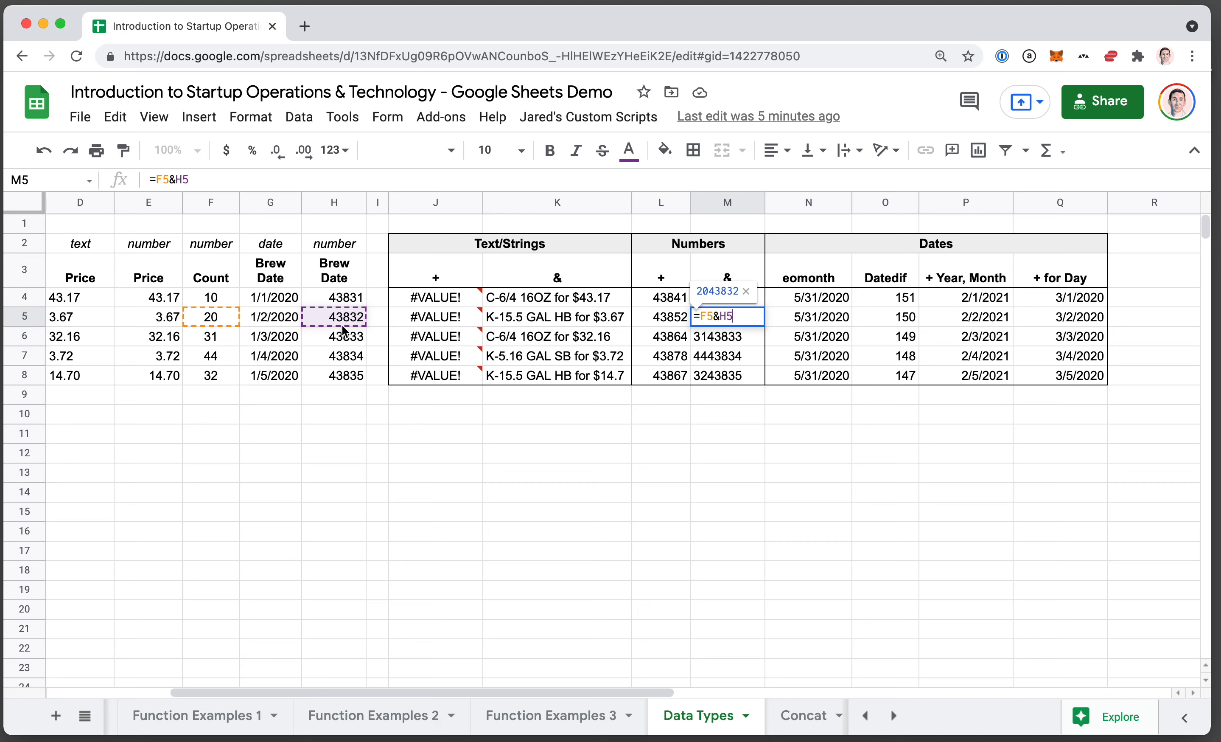
key("Escape")
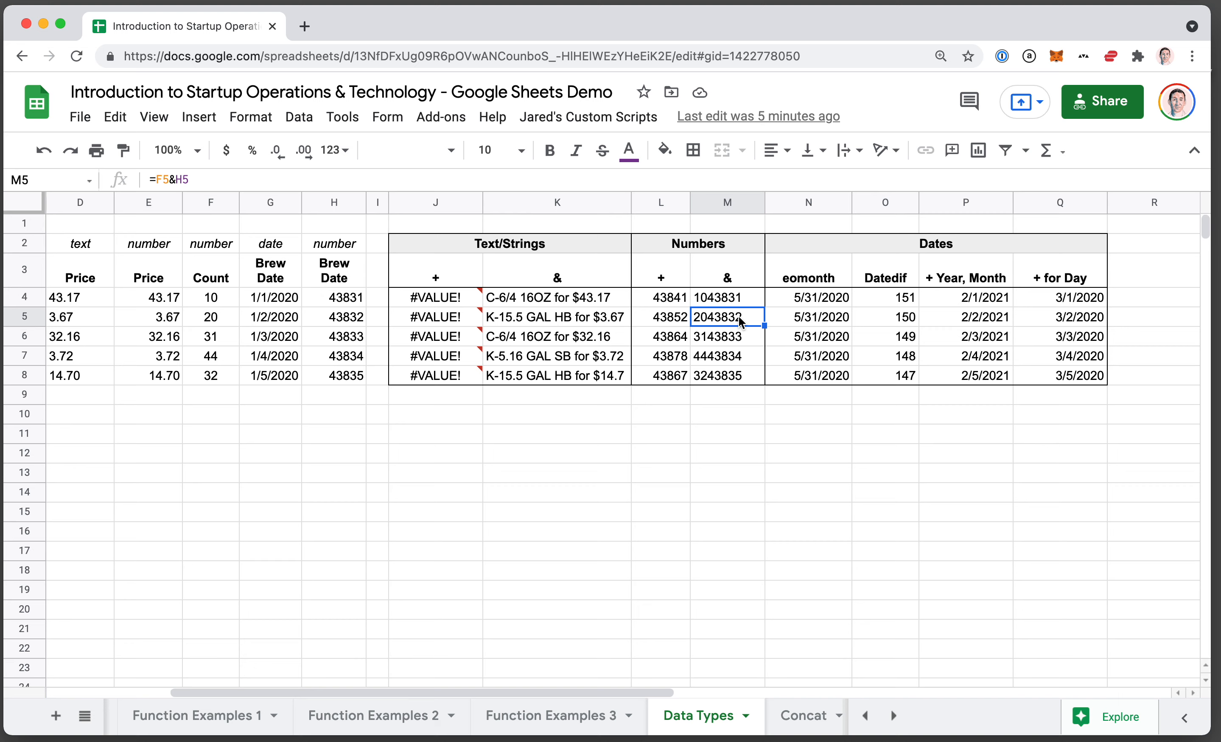
Check the & formulas in M7, M6 and M5, and compare M5 with the + formula in L5.
left_click(725, 357)
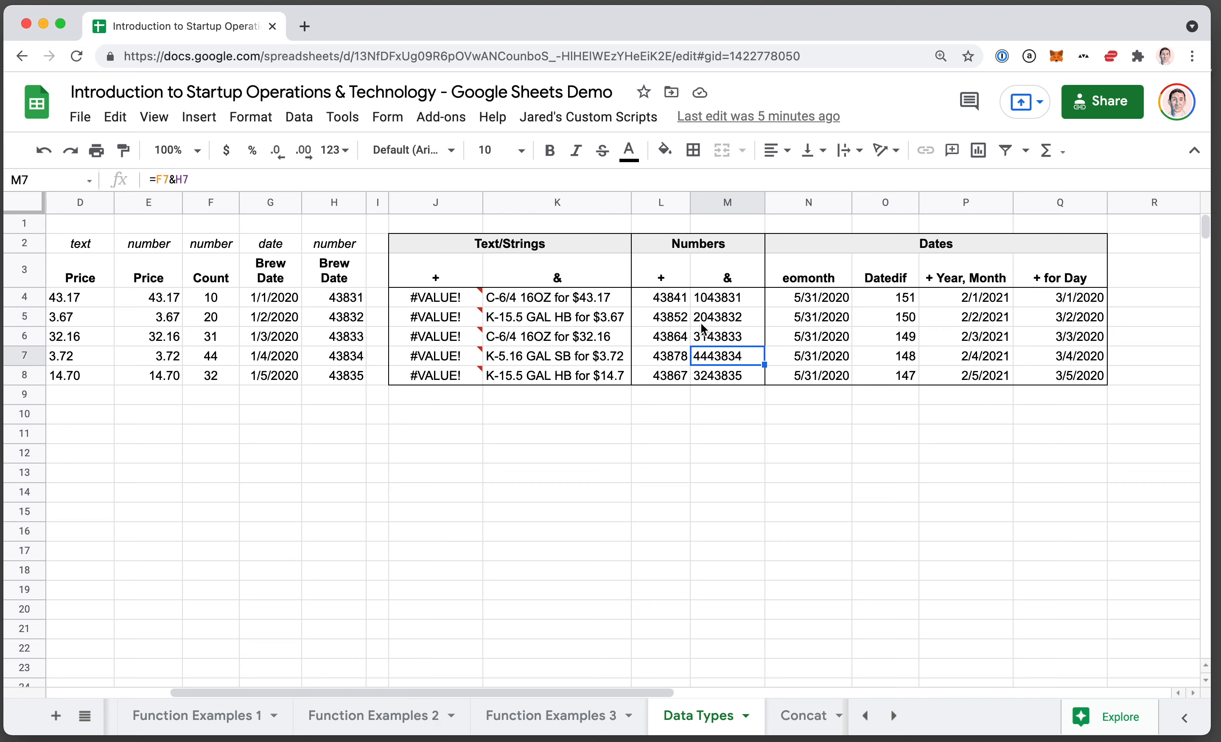
left_click(718, 332)
left_click(717, 319)
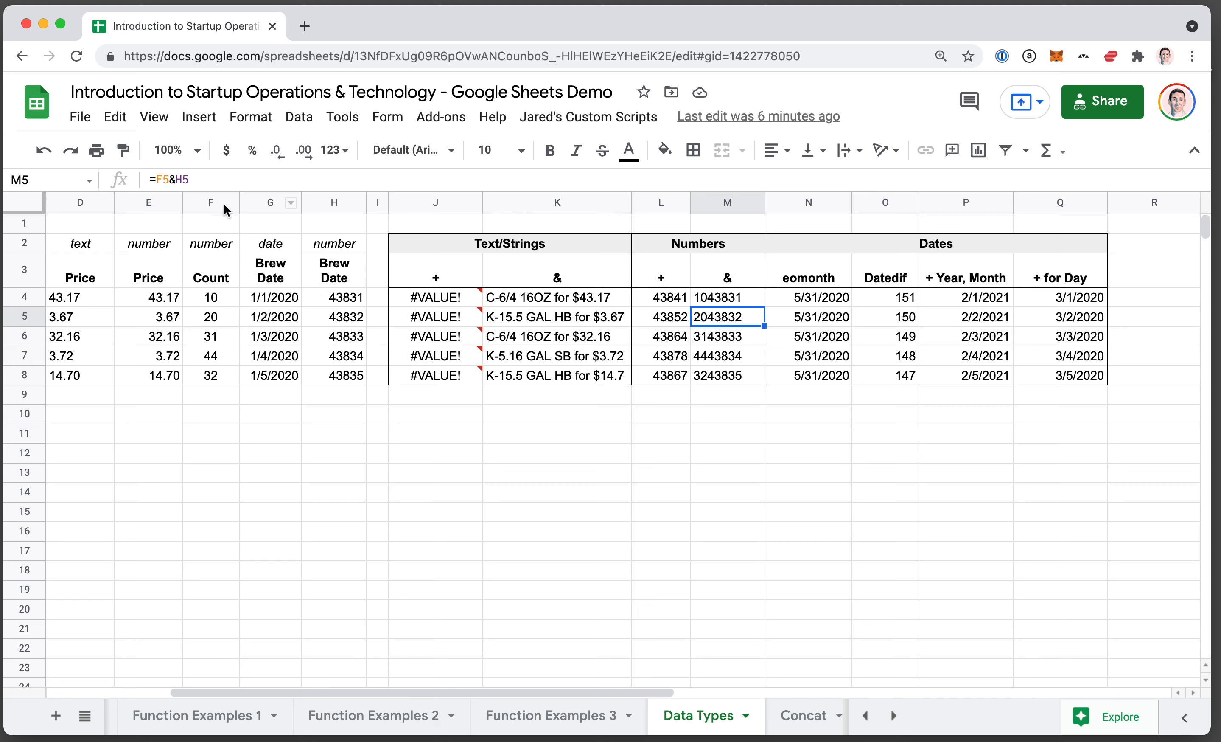
left_click(684, 319)
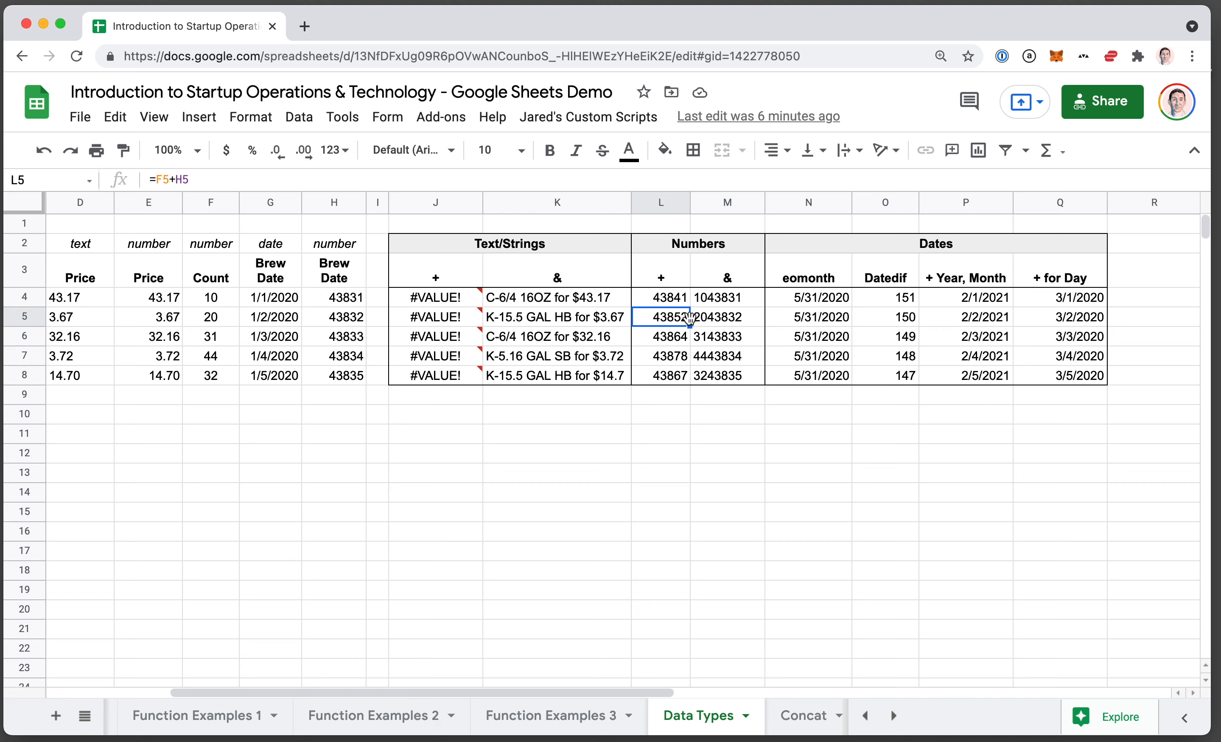
key("Right")
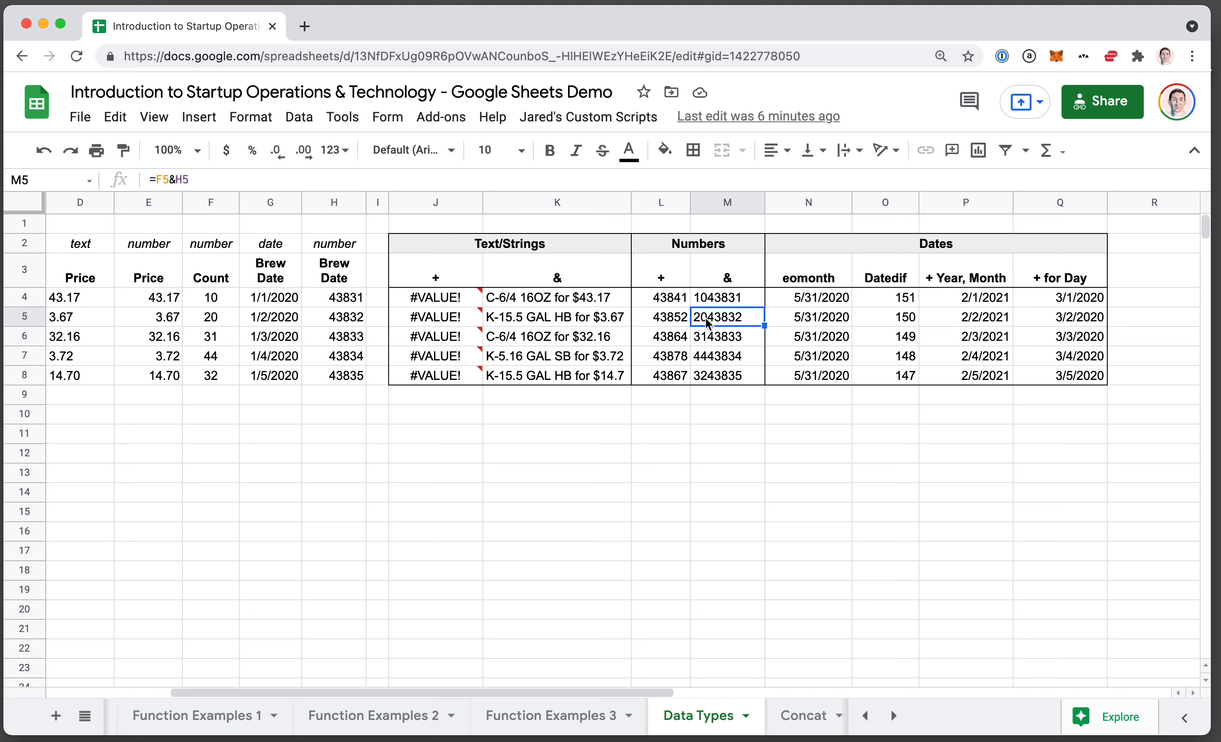
Try adding the text-formatted price to the count in J5 with =D5+F5, and undo the change.
key("Left")
key("Left")
key("Left")
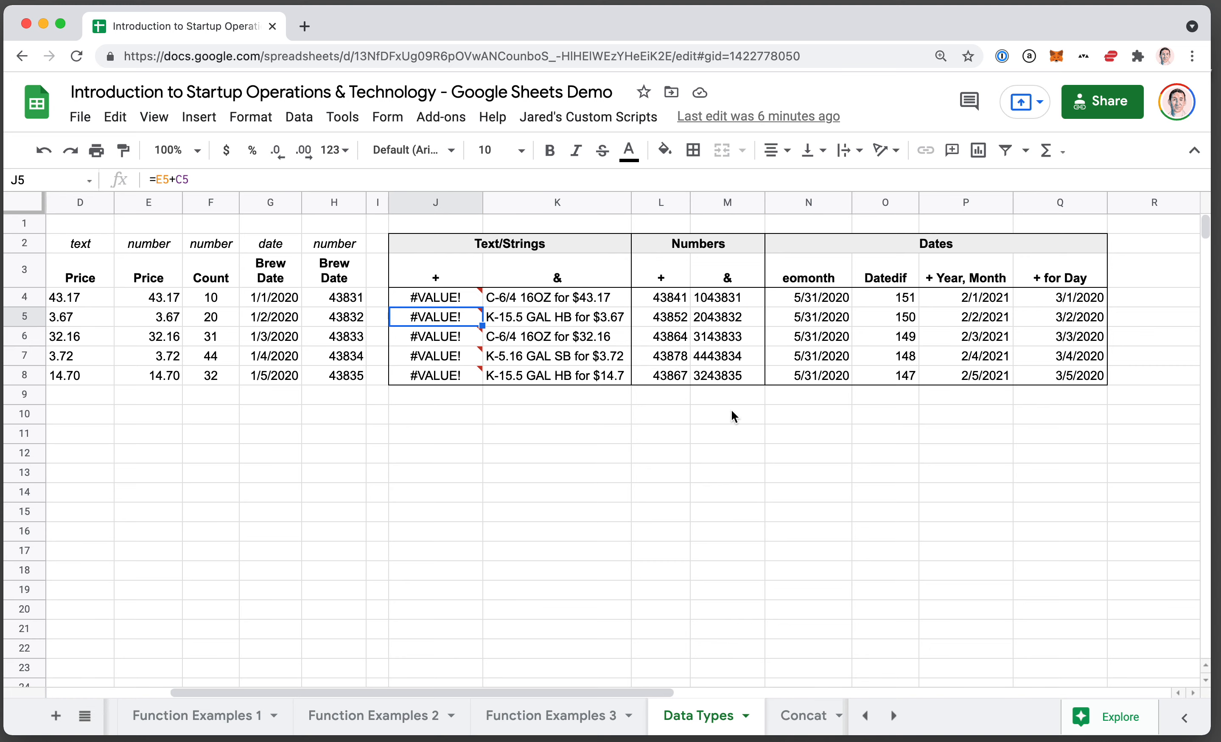
scroll(731, 411, "left", 5)
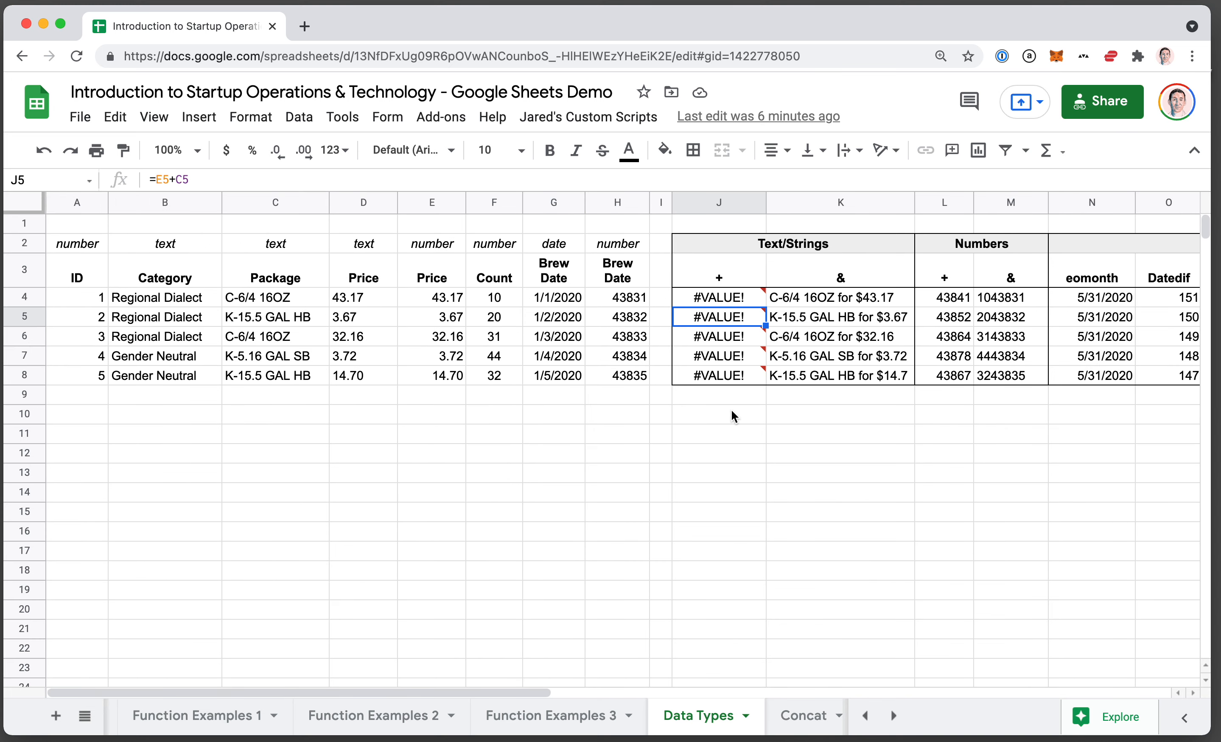
type("=")
key("Left")
key("Left")
key("Left")
key("Left")
key("Left")
key("Left")
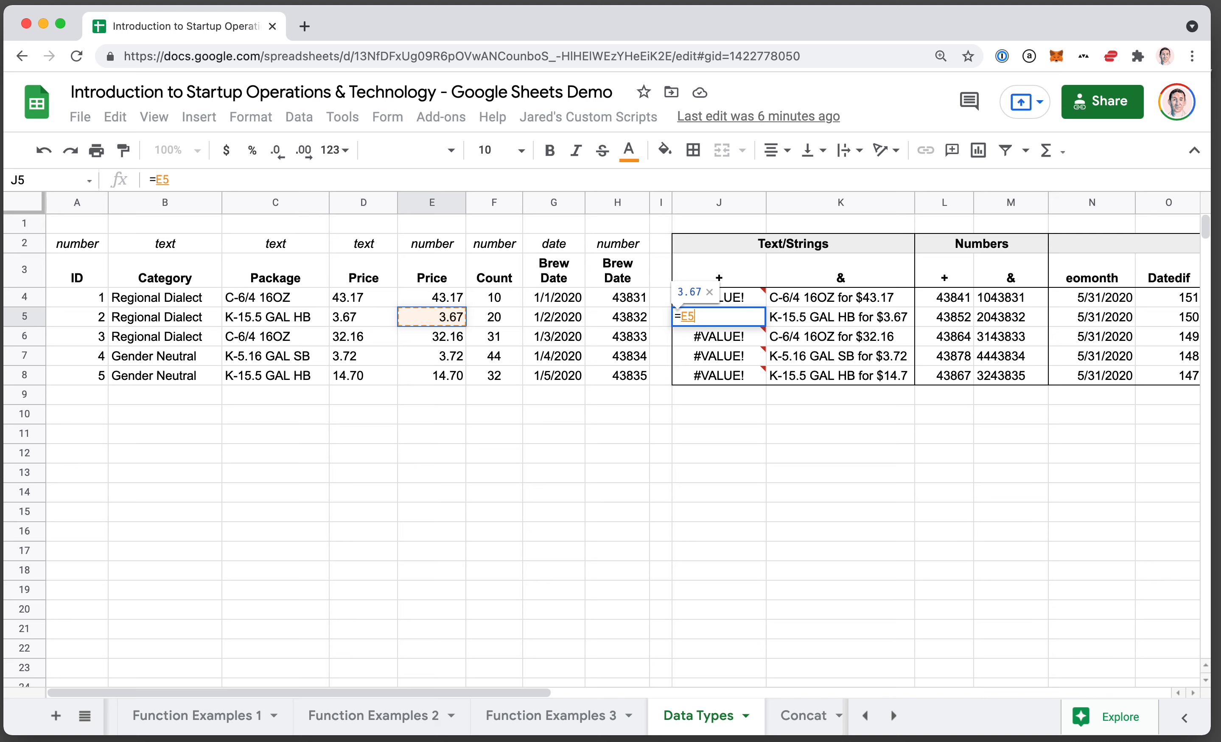
type("+")
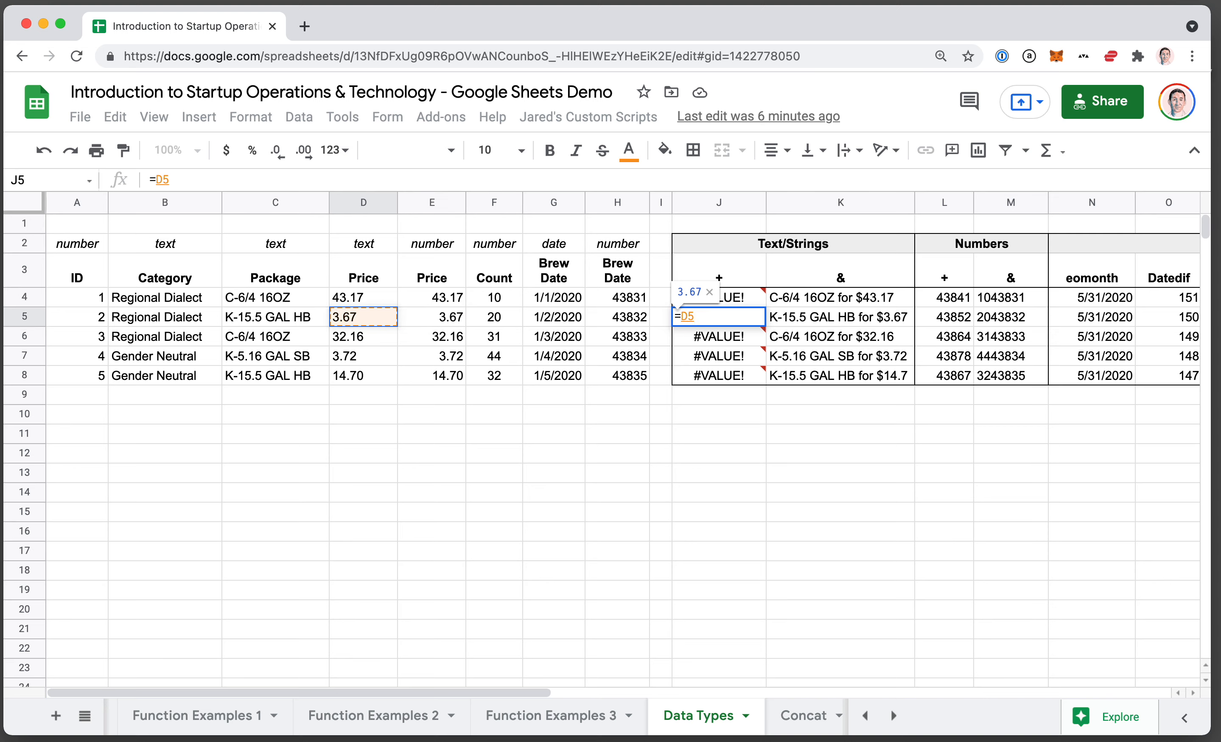
left_click(509, 317)
key("Return")
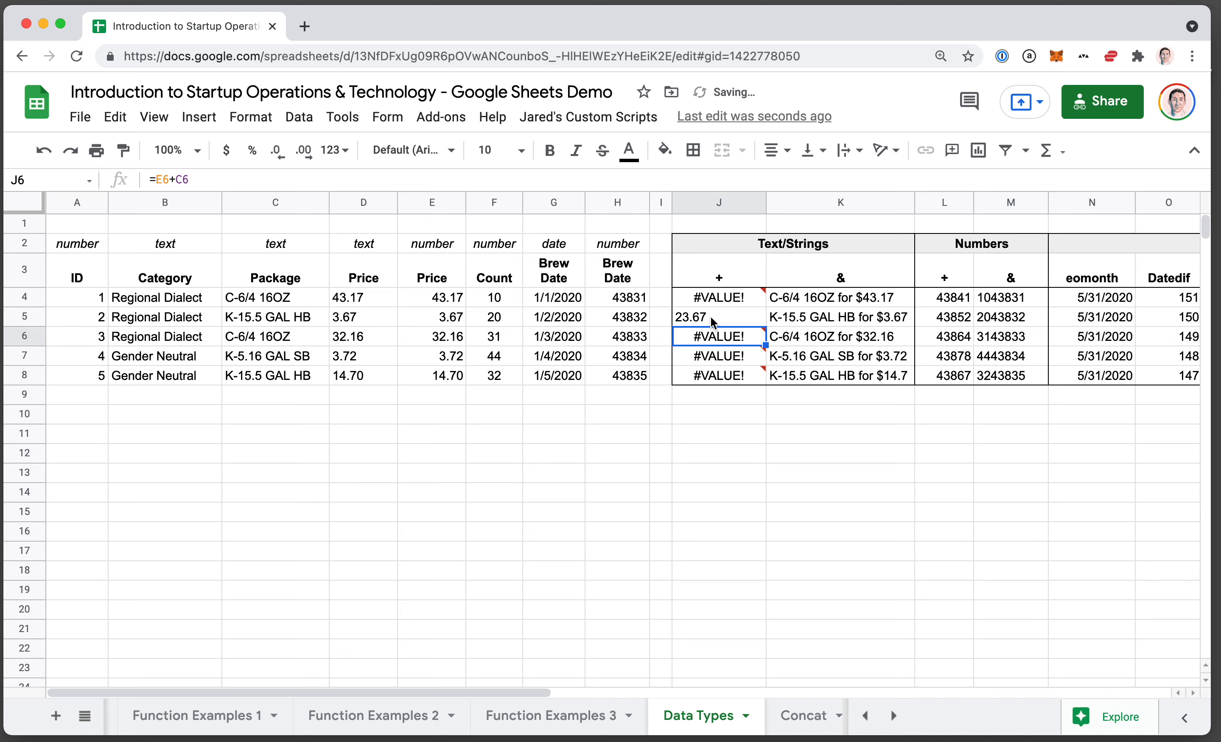
mouse_move(729, 360)
key("super+z")
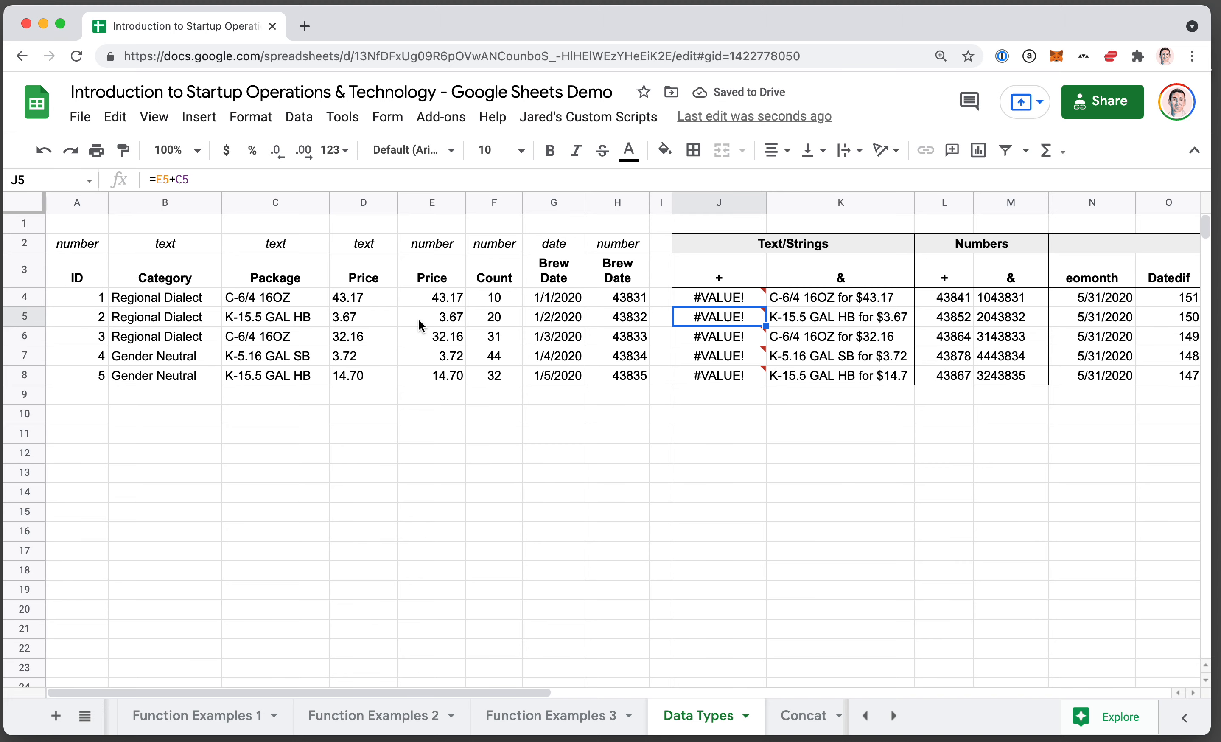
Inspect the EOMONTH formula in N5 and the brew date cell it references, leaving it unchanged.
scroll(419, 320, "right", 8)
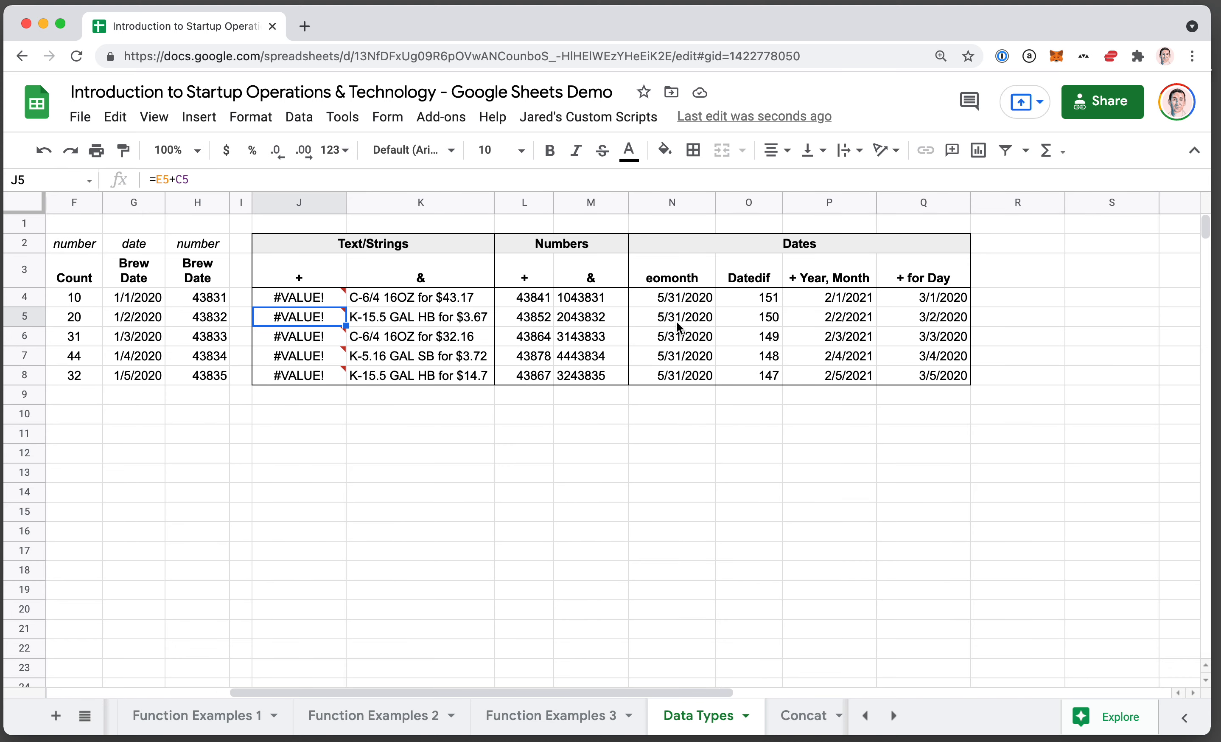
left_click(690, 321)
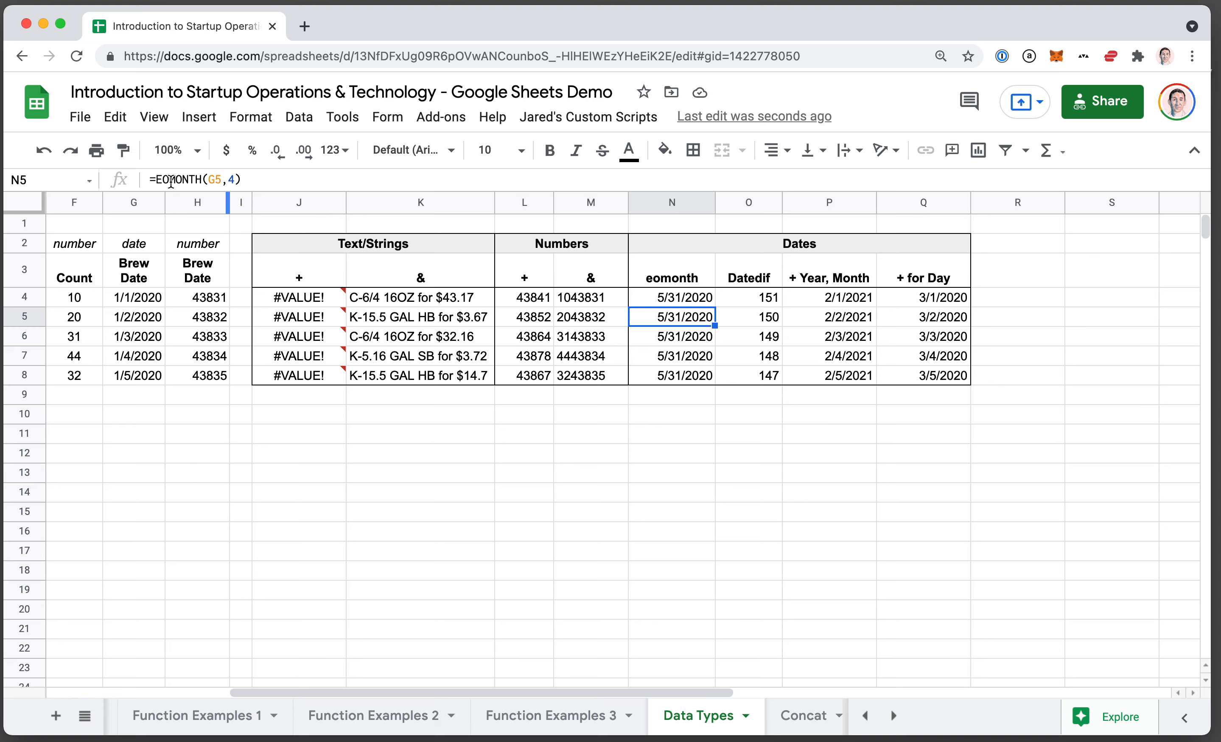
double_click(675, 320)
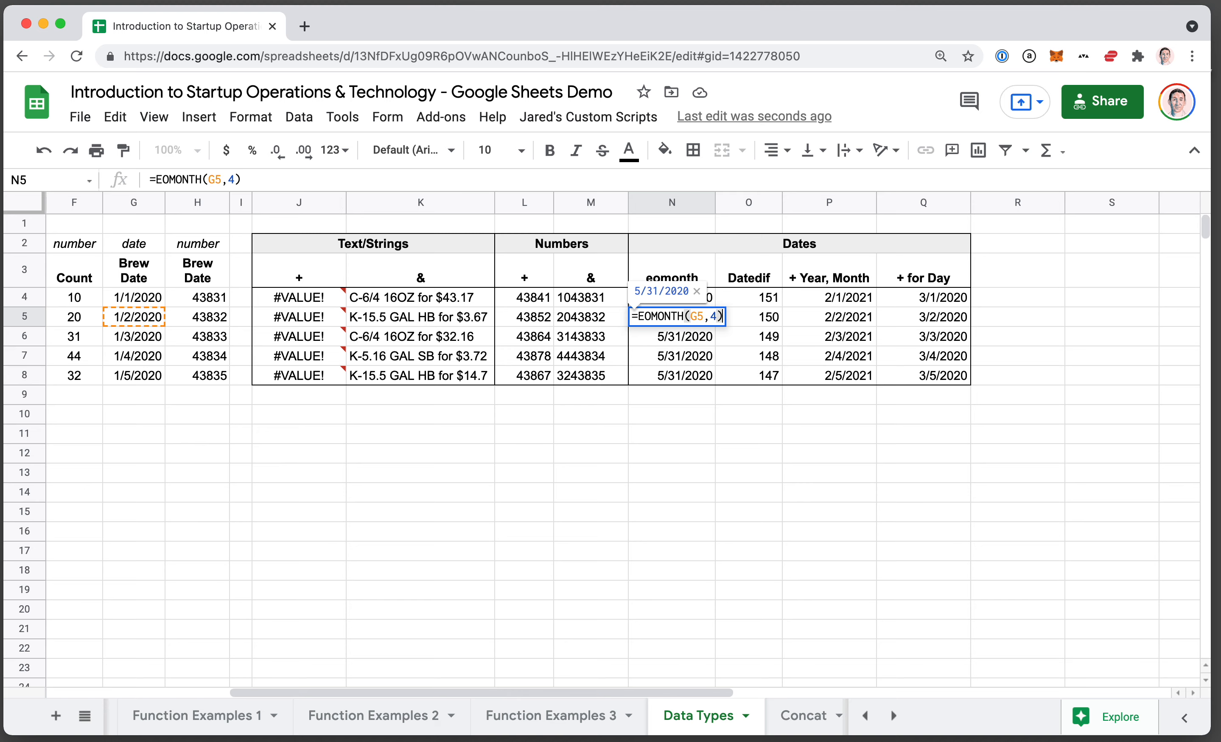
scroll(354, 356, "left", 3)
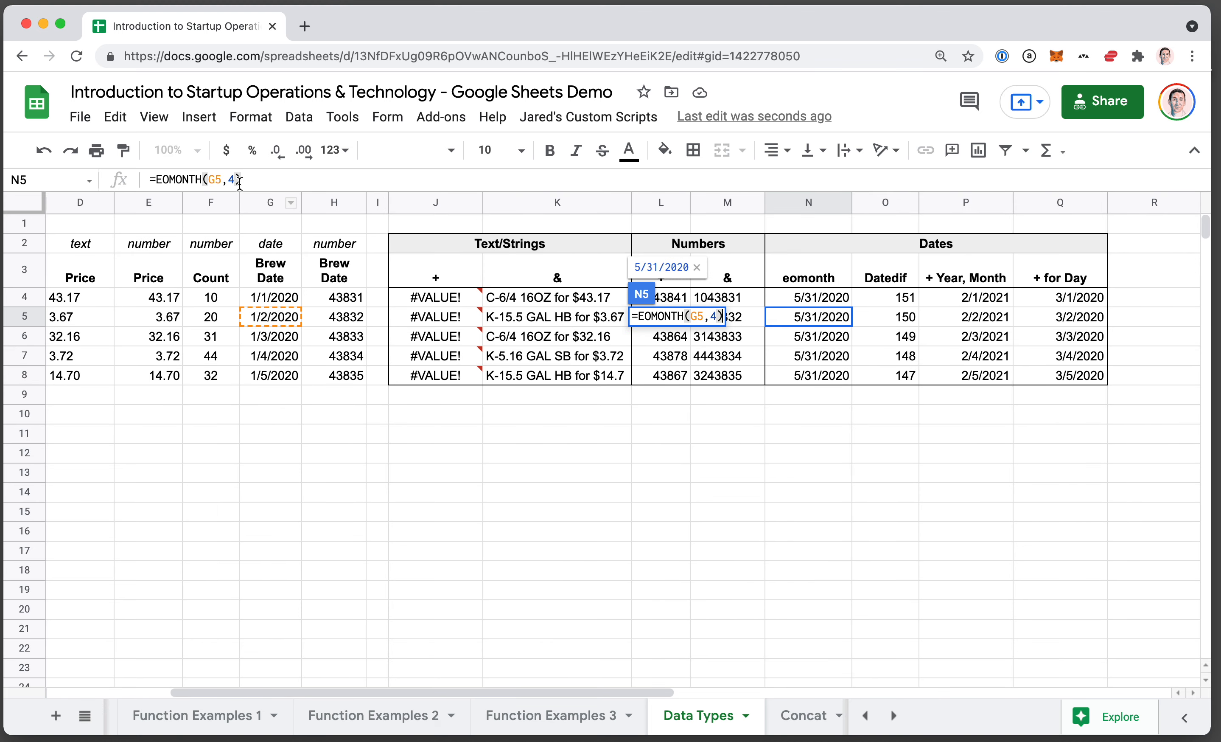
key("Escape")
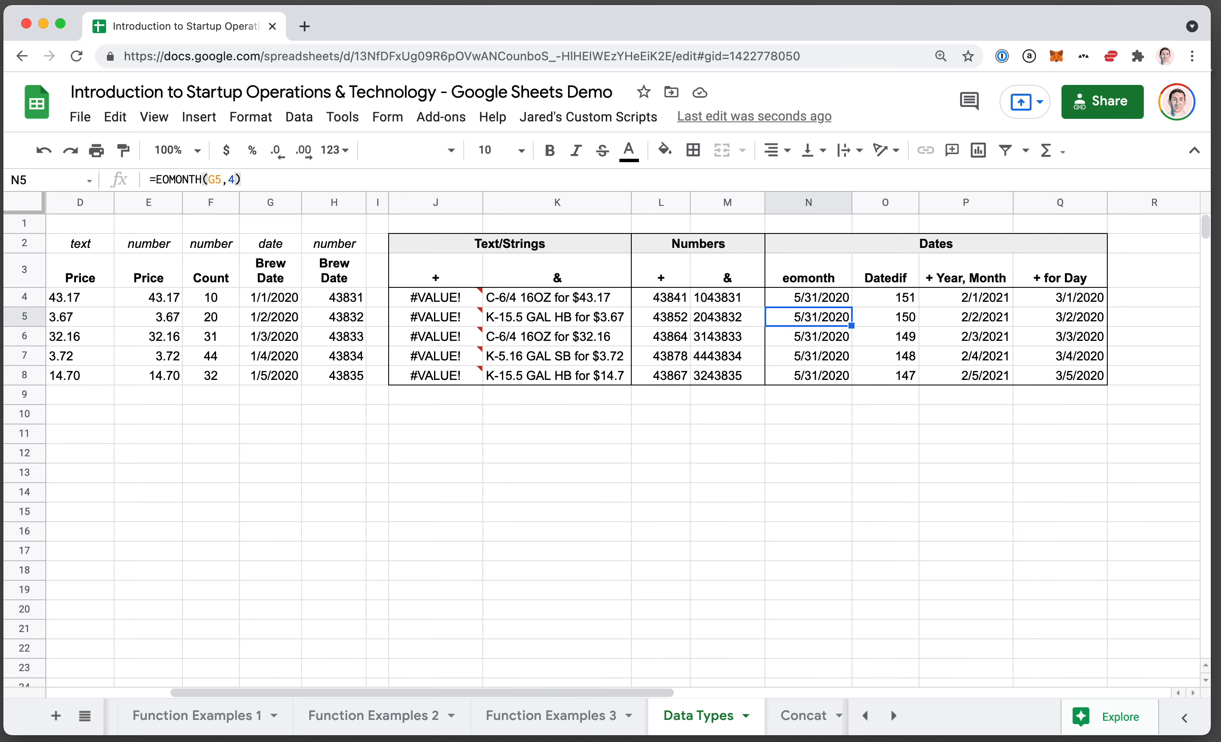
Go through the date formulas in N5 to Q5 and compare how each one uses the brew date.
key("Right")
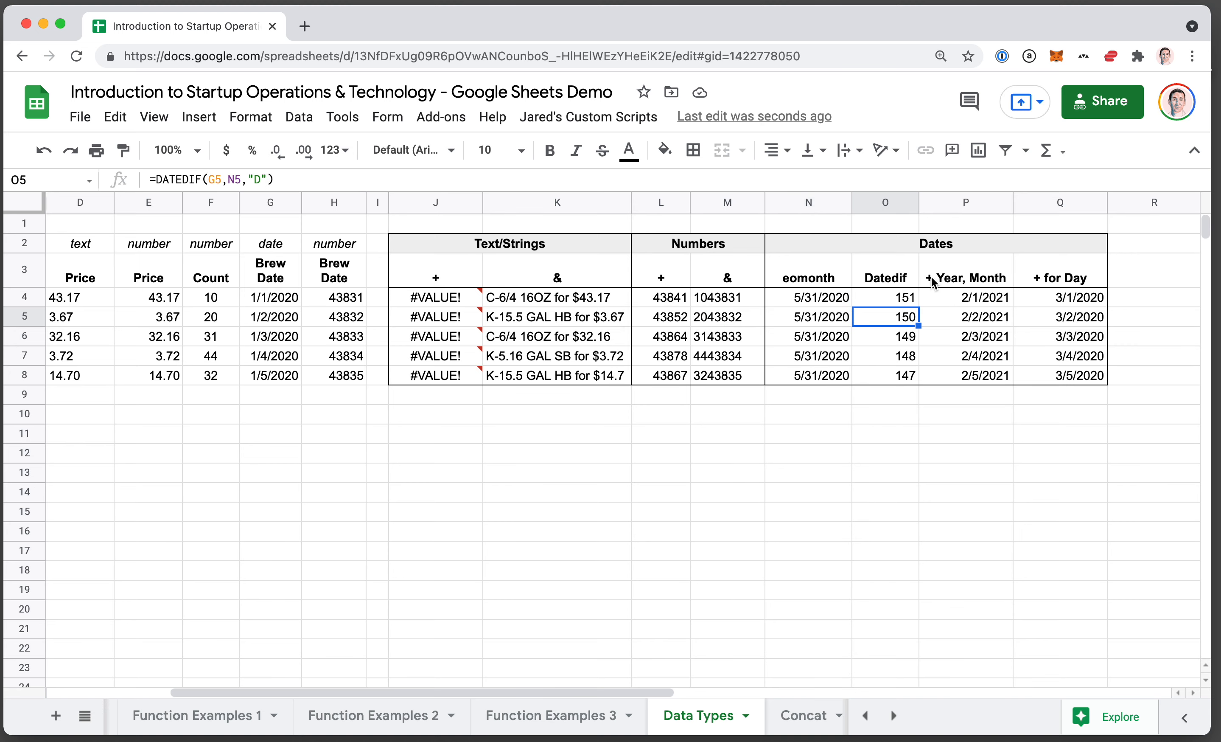
scroll(924, 325, "right", 3)
key("Right")
key("Right")
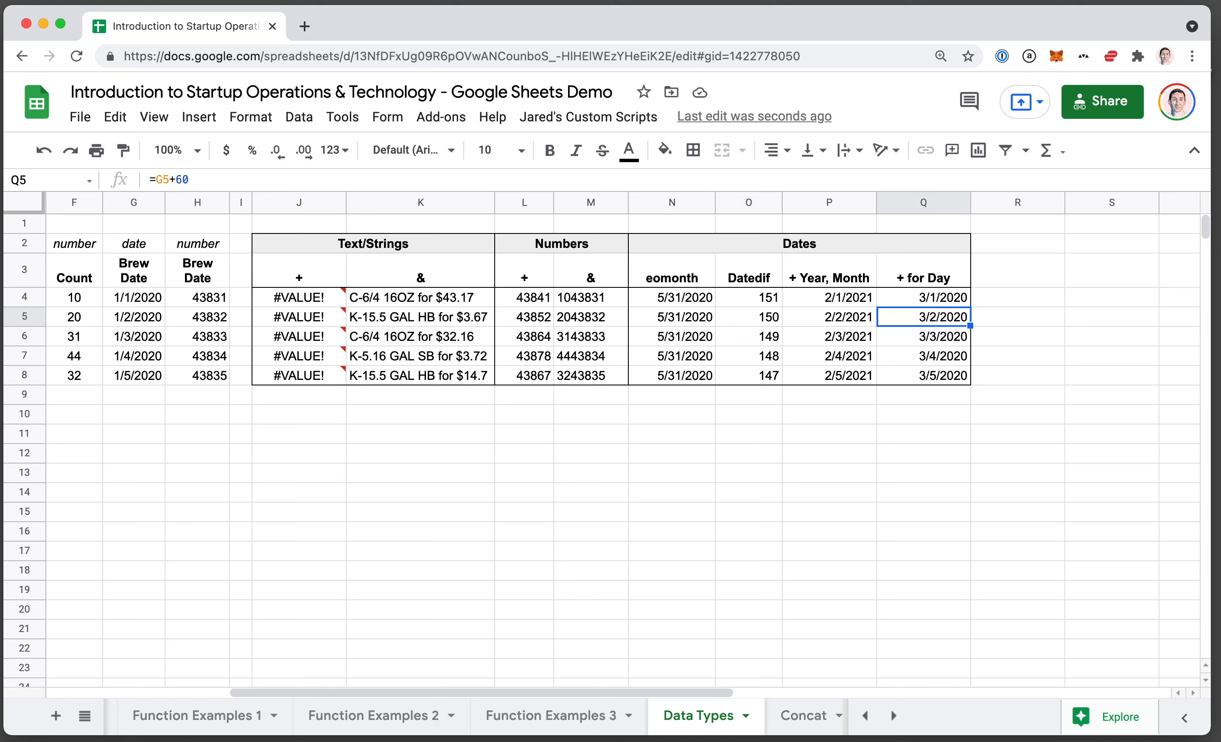
key("Left")
key("Left")
key("Left")
key("Right")
key("Right")
key("Right")
key("Left")
key("Left")
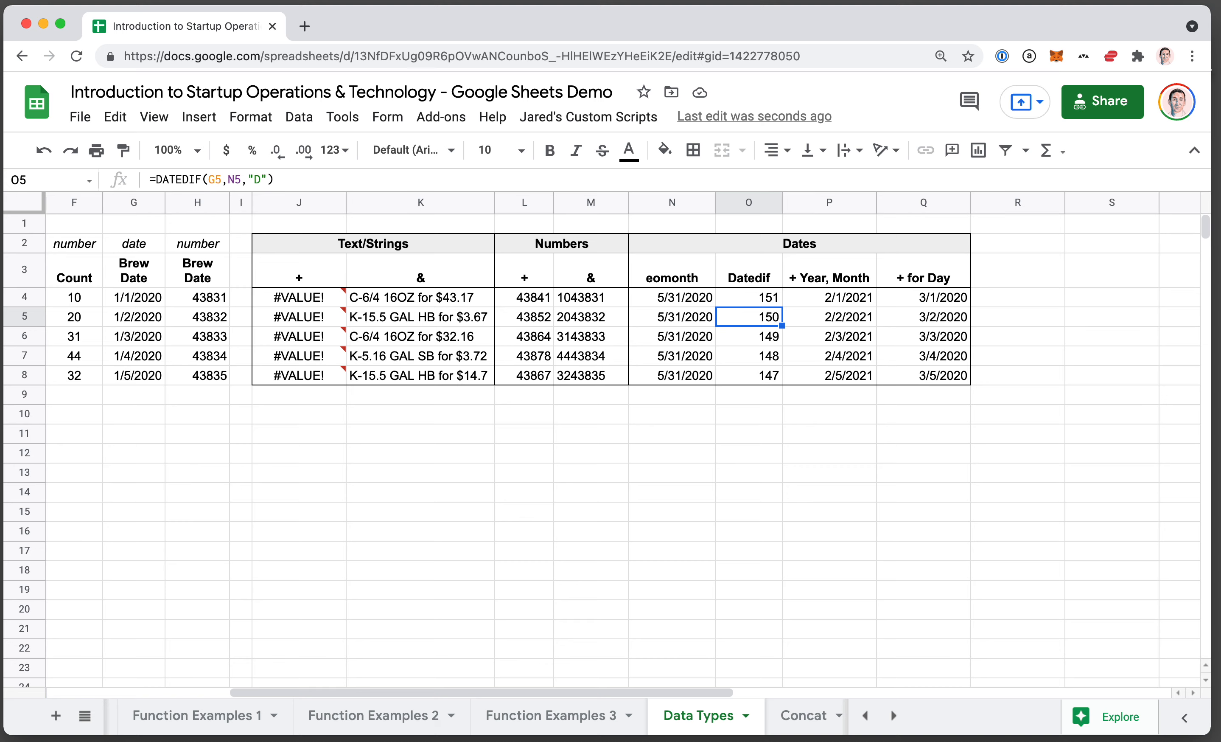
key("Left")
key("Right")
key("Left")
key("Right")
key("Right")
key("Right")
key("Left")
key("Left")
key("Left")
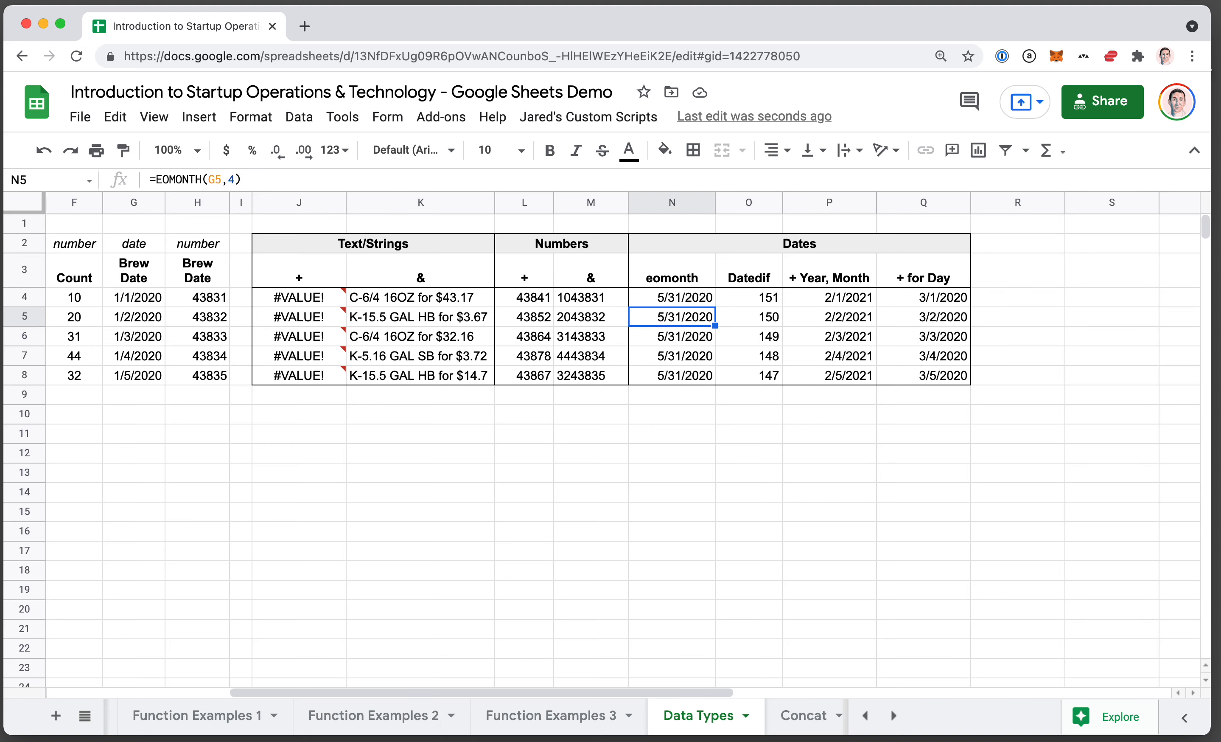
Examine the DATEDIF formula in O5 and the date formula in P5 that adds a year and a month.
key("Right")
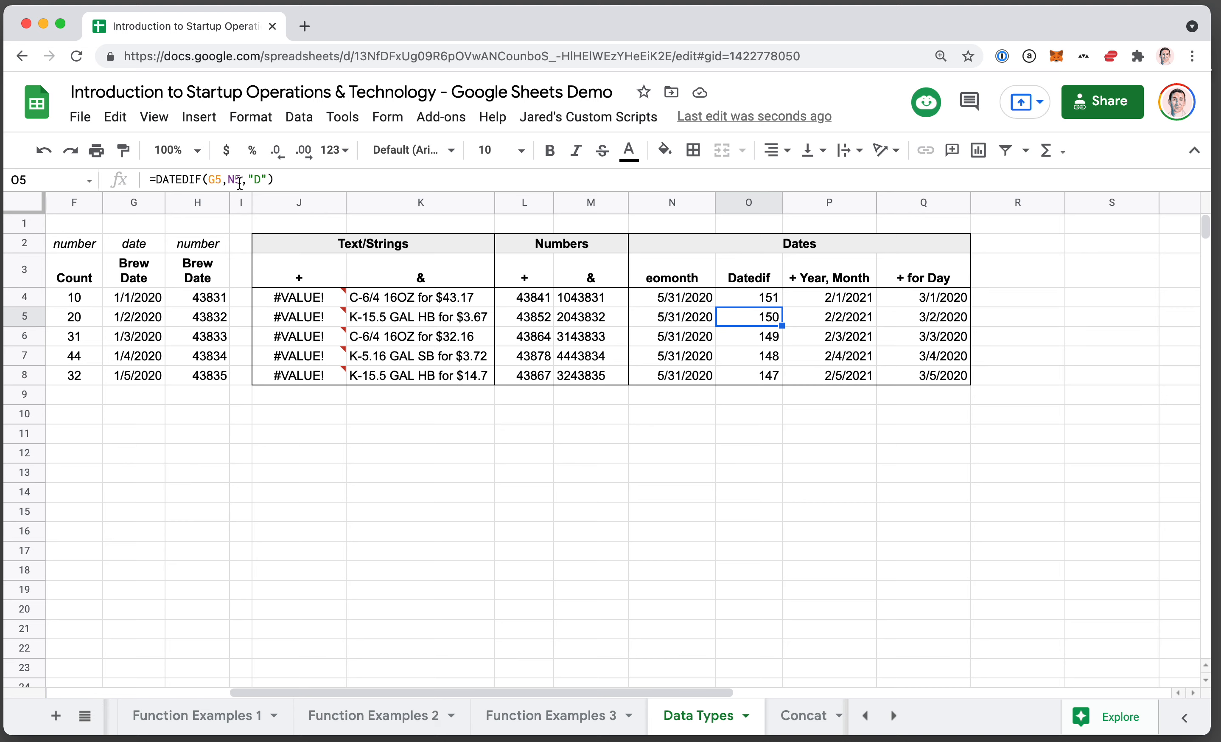
key("Right")
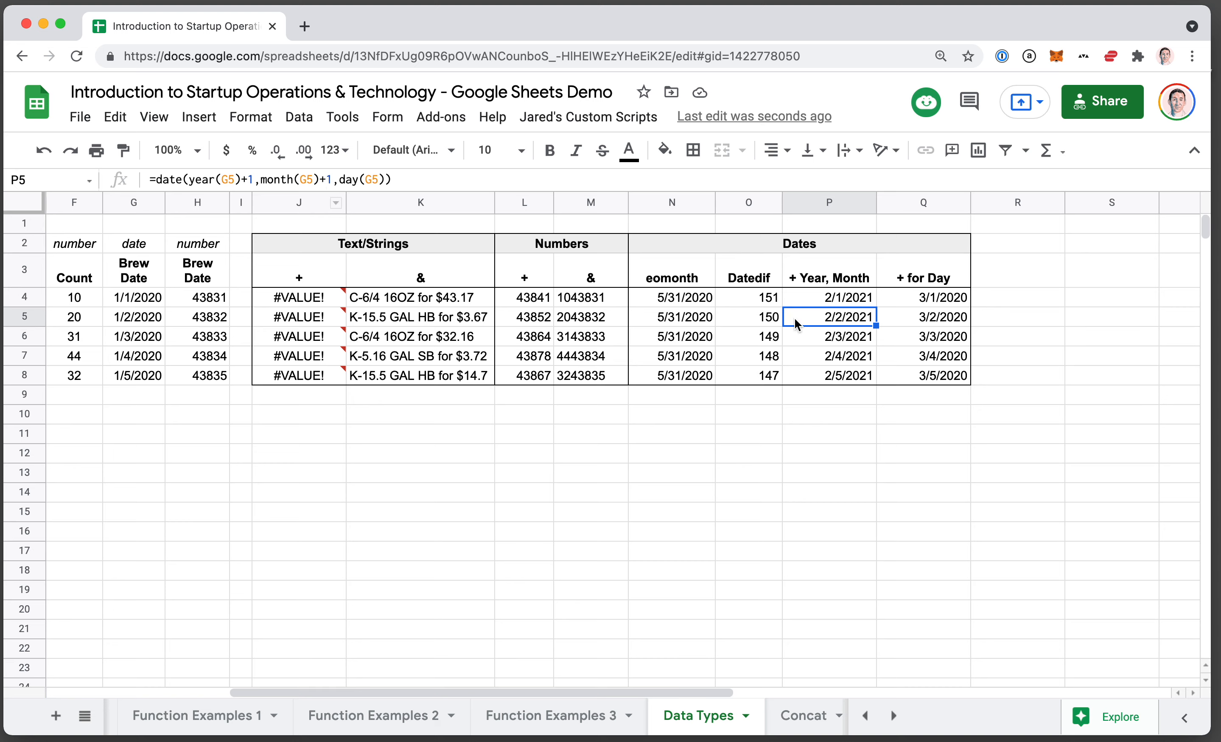
key("Return")
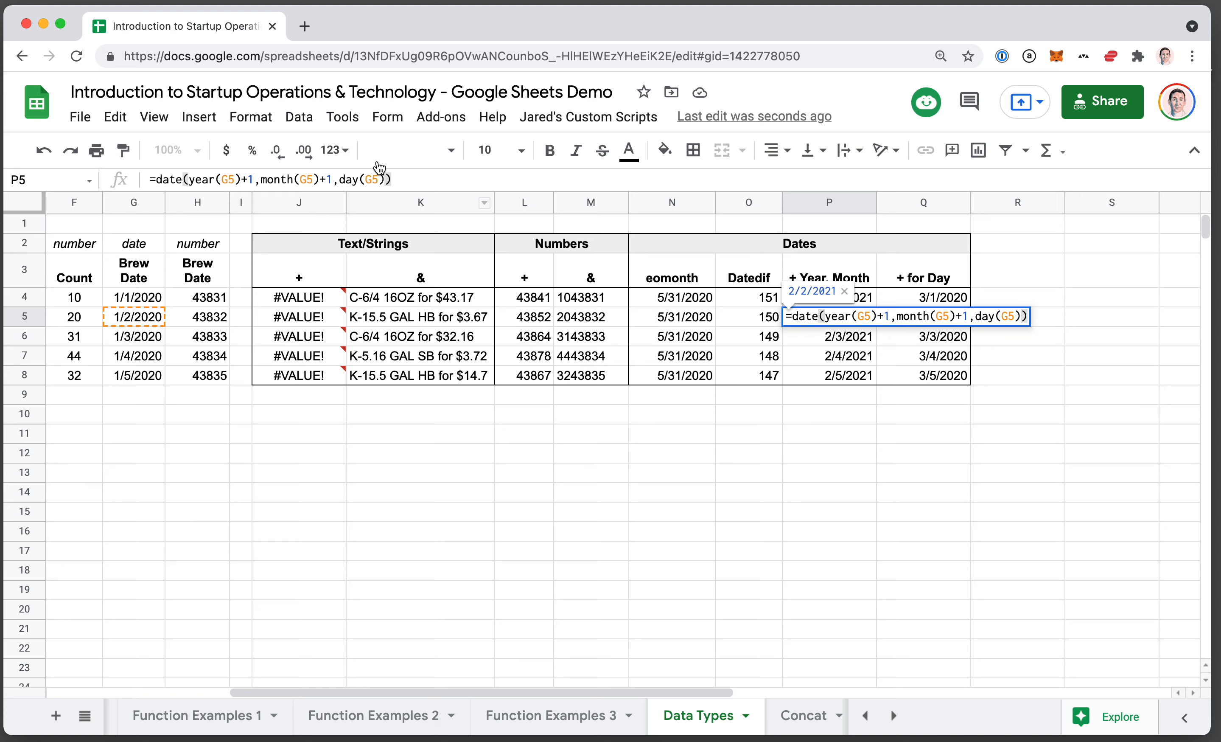
key("Escape")
Inspect the formula in Q5 that adds days to the brew date without changing it, and return to N5.
key("Right")
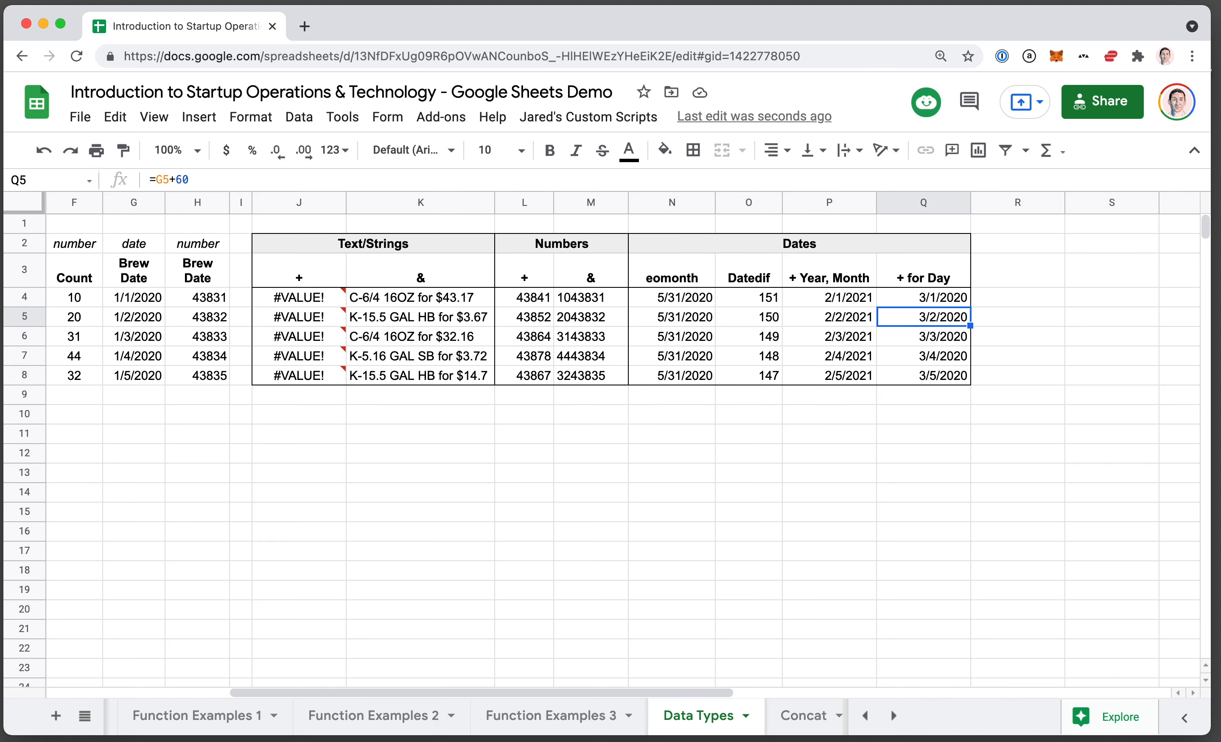
key("Return")
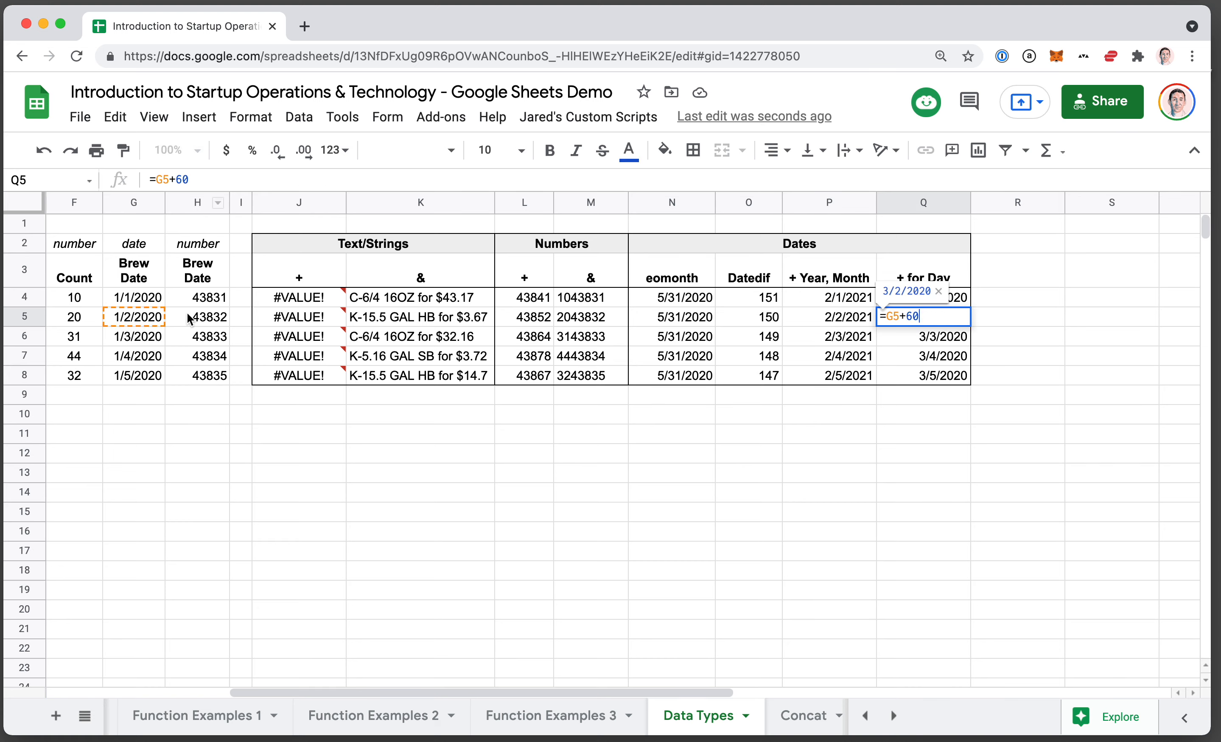
key("Escape")
key("Left")
key("Left")
key("Left")
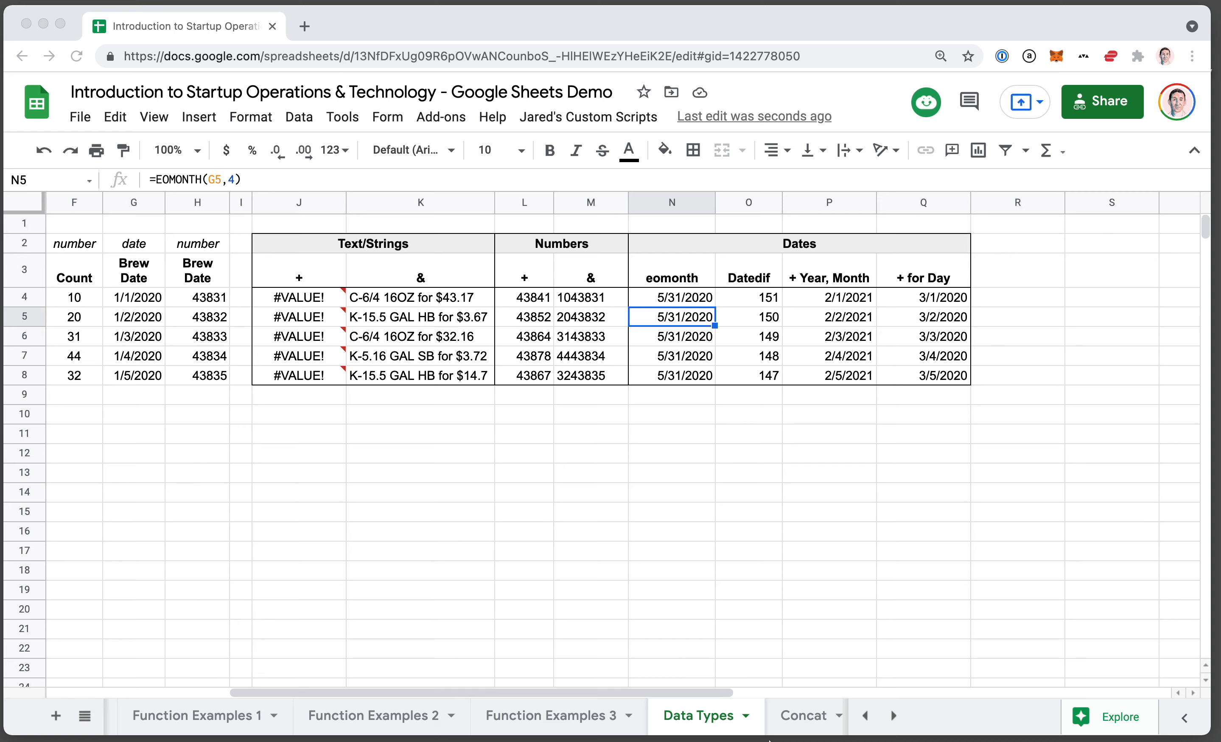
scroll(585, 342, "left", 10)
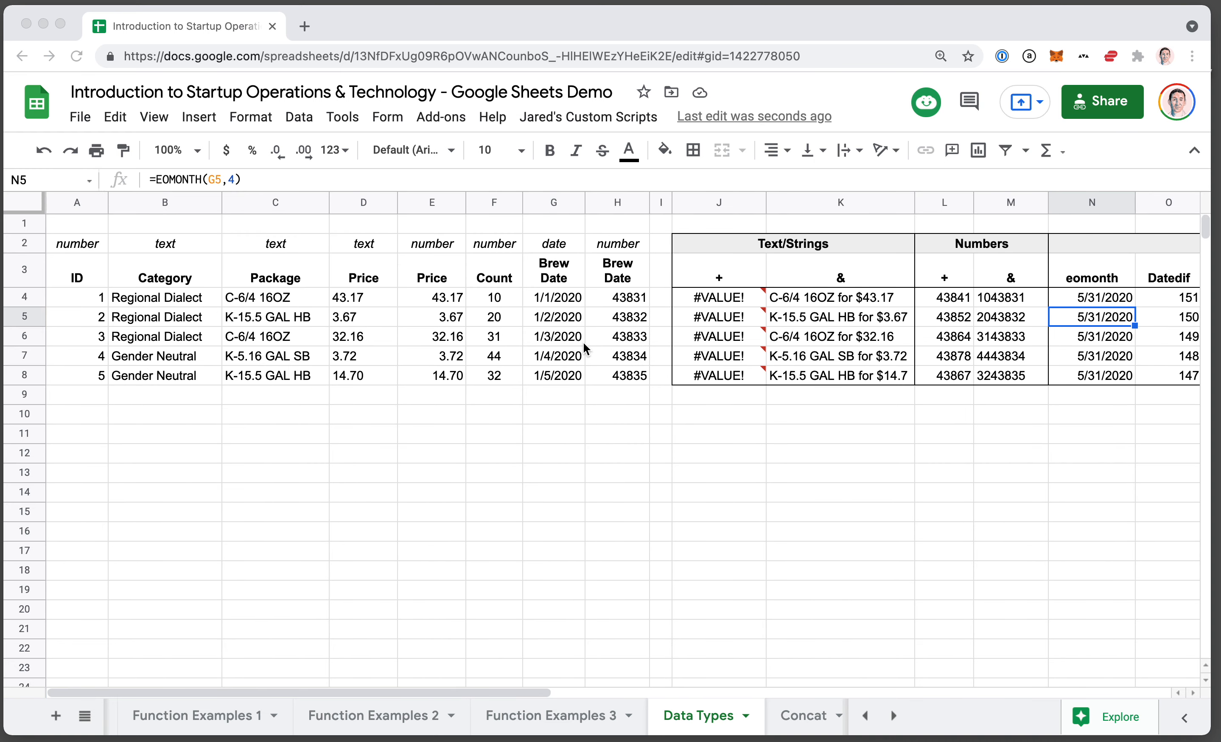
scroll(584, 343, "right", 3)
scroll(585, 342, "left", 5)
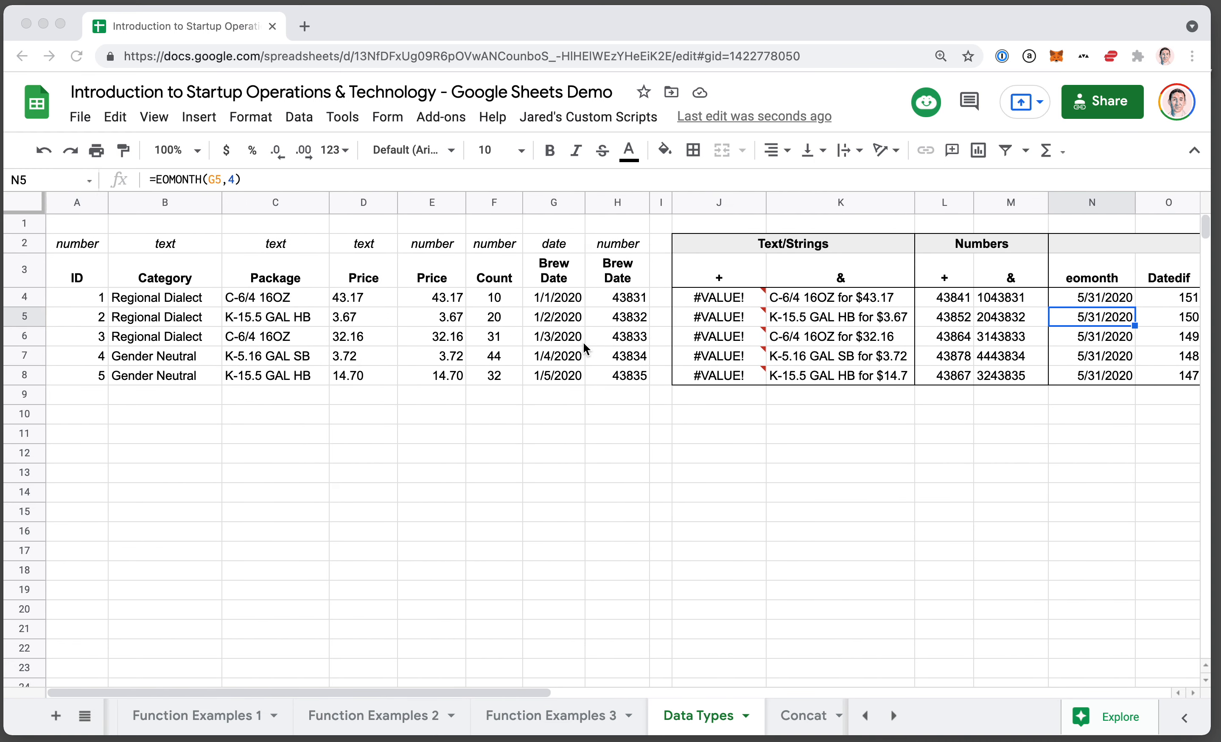